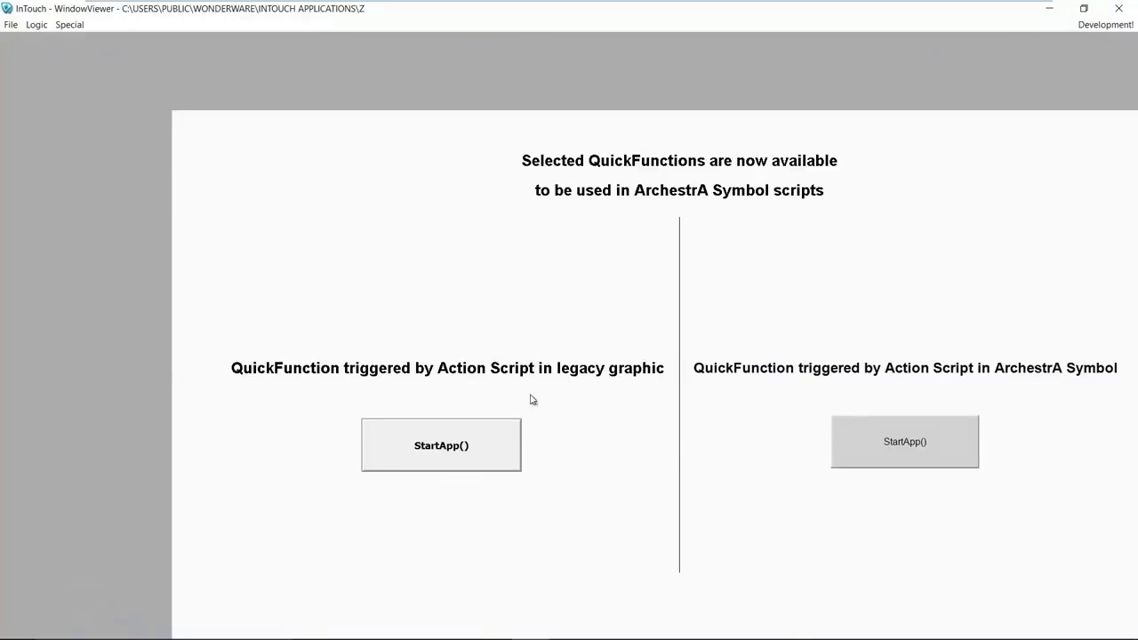
# Launch Notepad with StartApp() from the legacy graphic, then from the ArchestrA Symbol
pyautogui.click(456, 435)
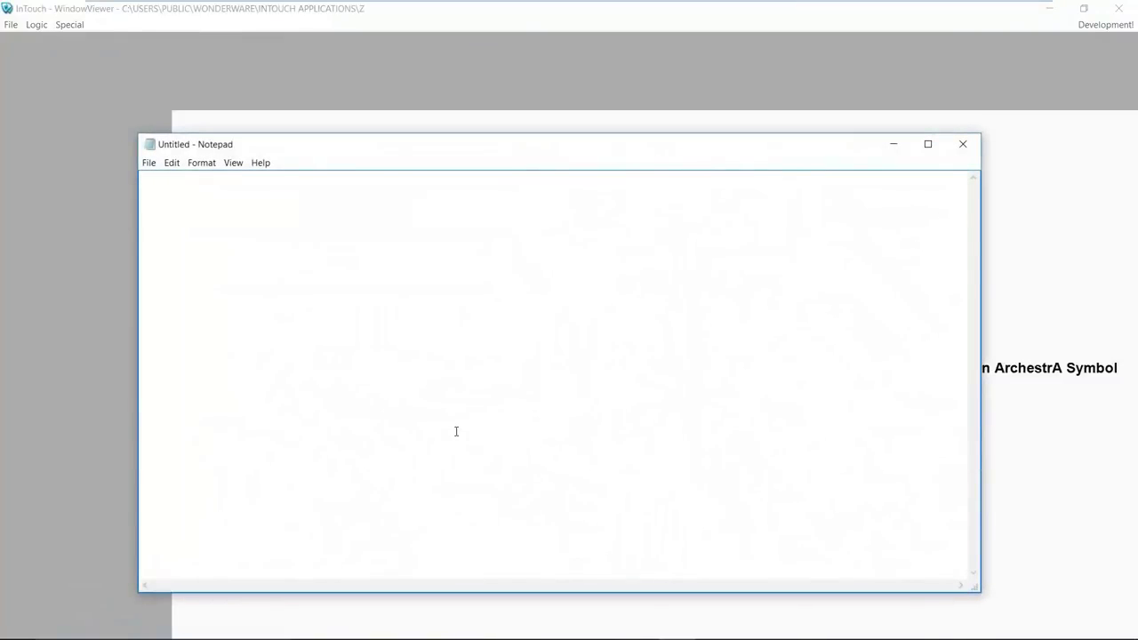
pyautogui.click(963, 145)
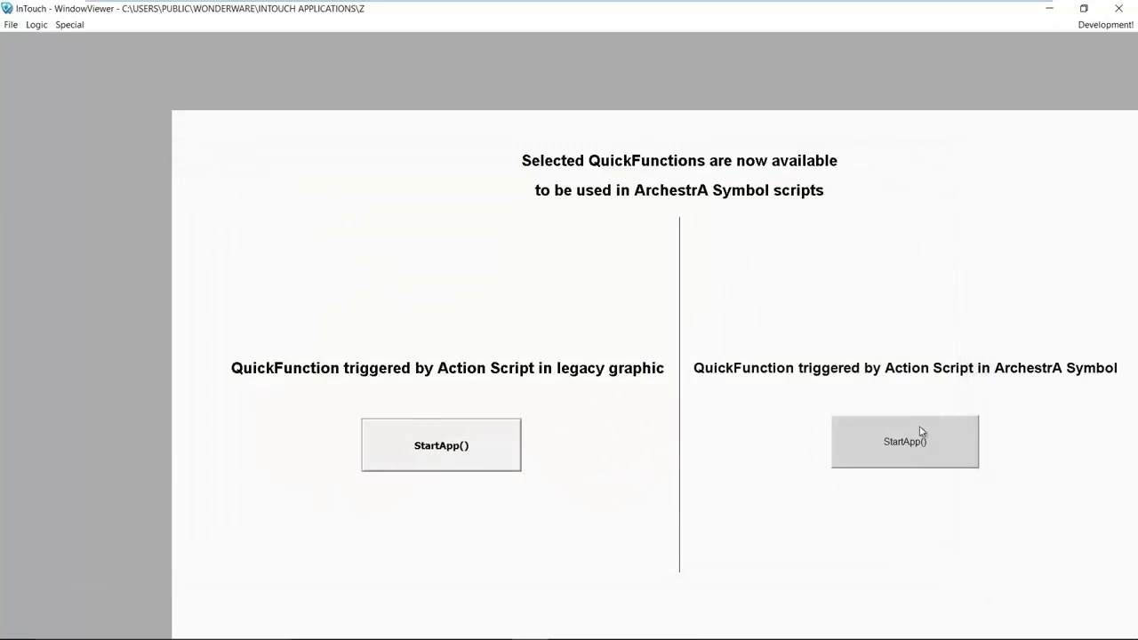
pyautogui.click(922, 450)
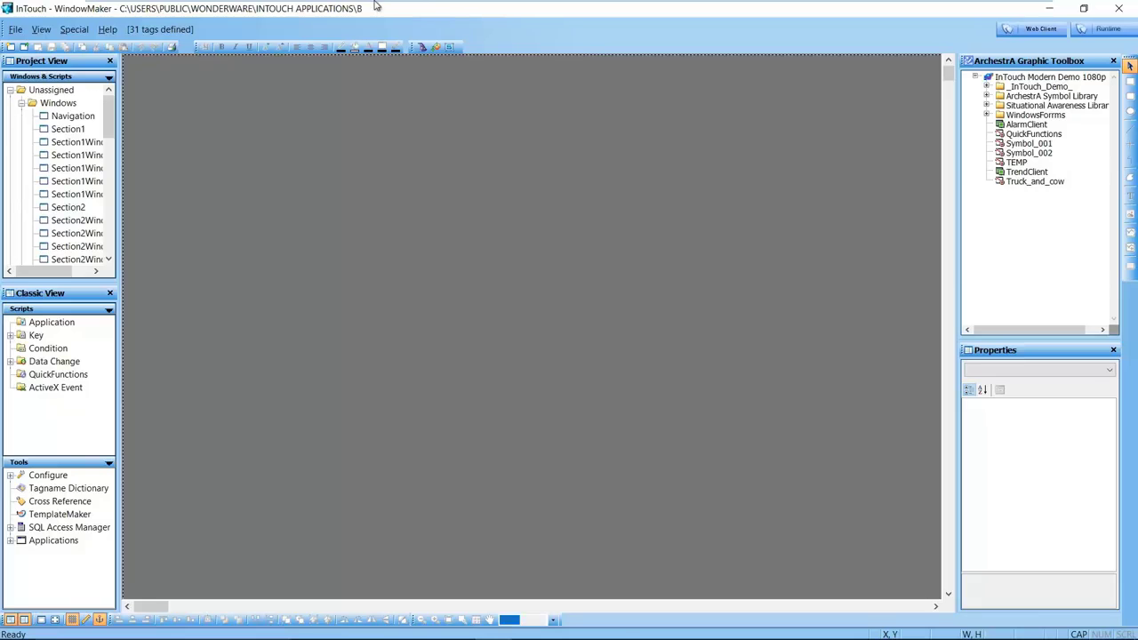
# Enable Prompt to Notify Clients on Close, close WindowMaker, and confirm notifying the NAD clients
pyautogui.click(76, 30)
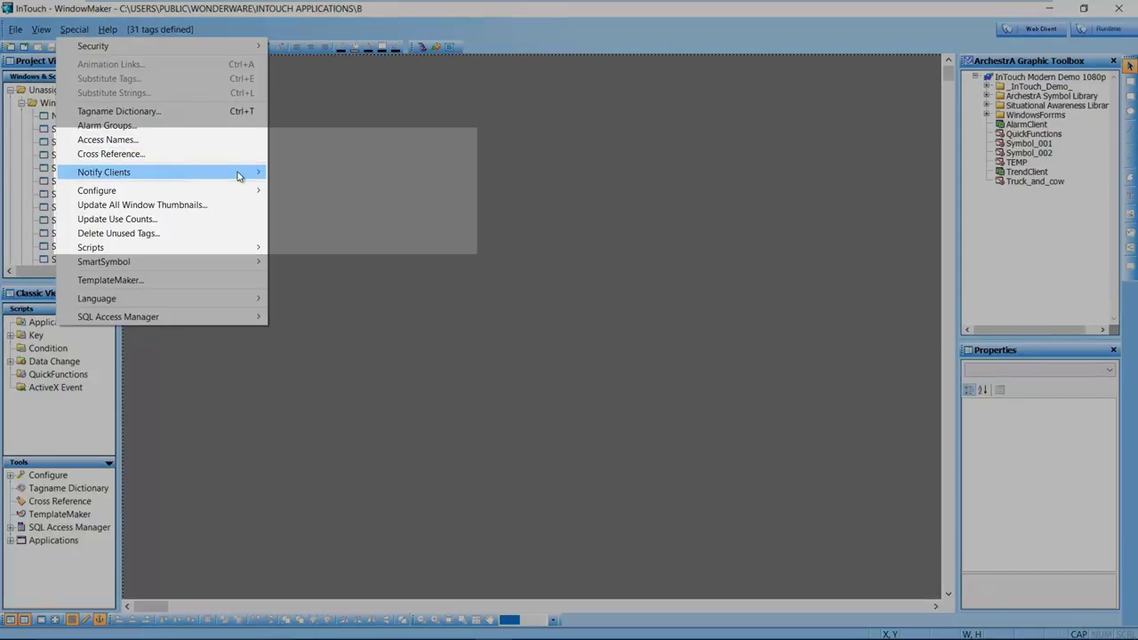
pyautogui.moveTo(105, 173)
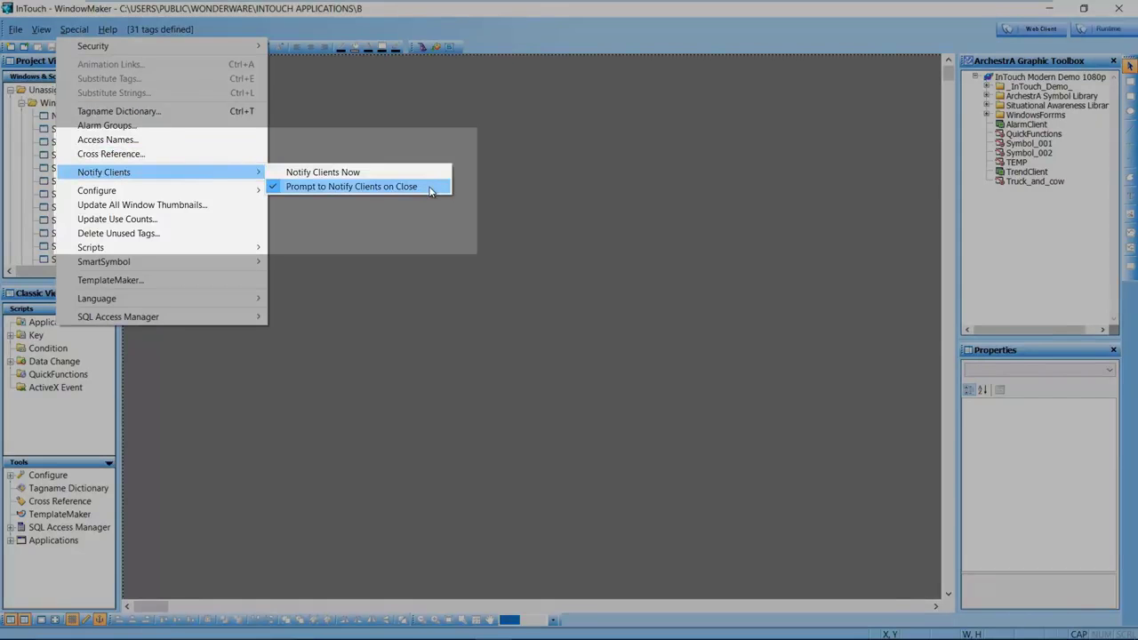
pyautogui.click(430, 190)
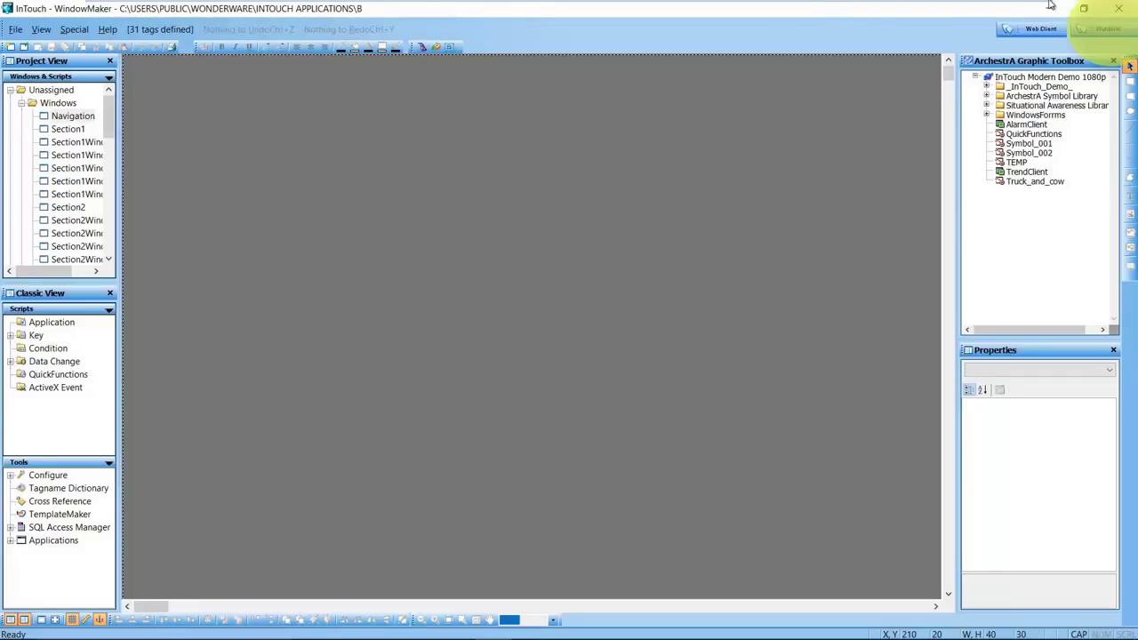
pyautogui.click(1121, 10)
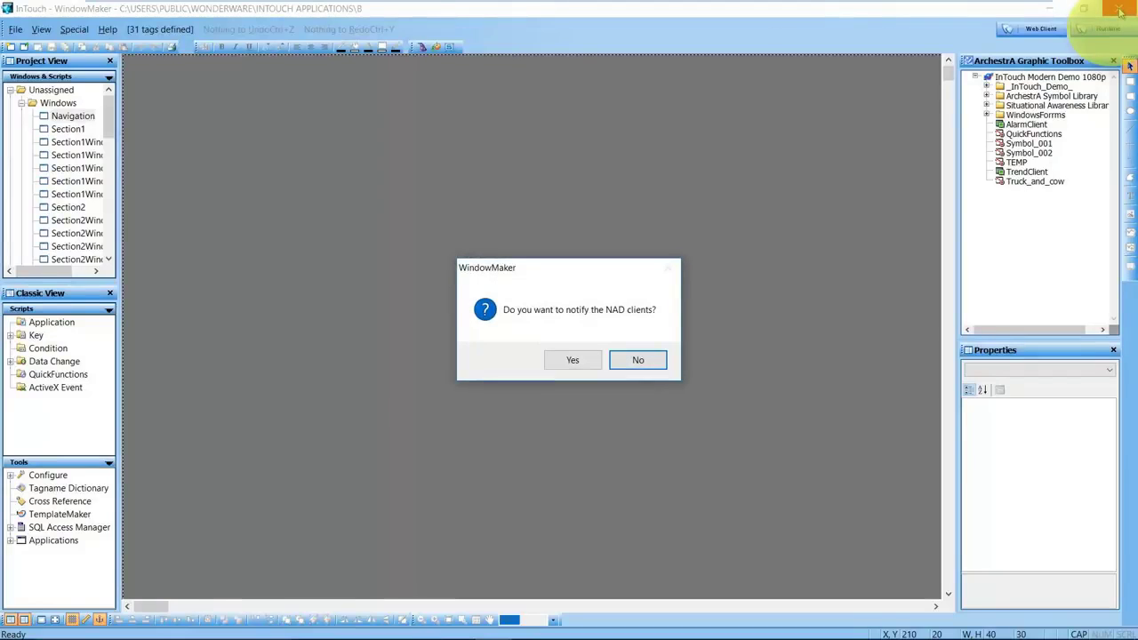
pyautogui.click(577, 360)
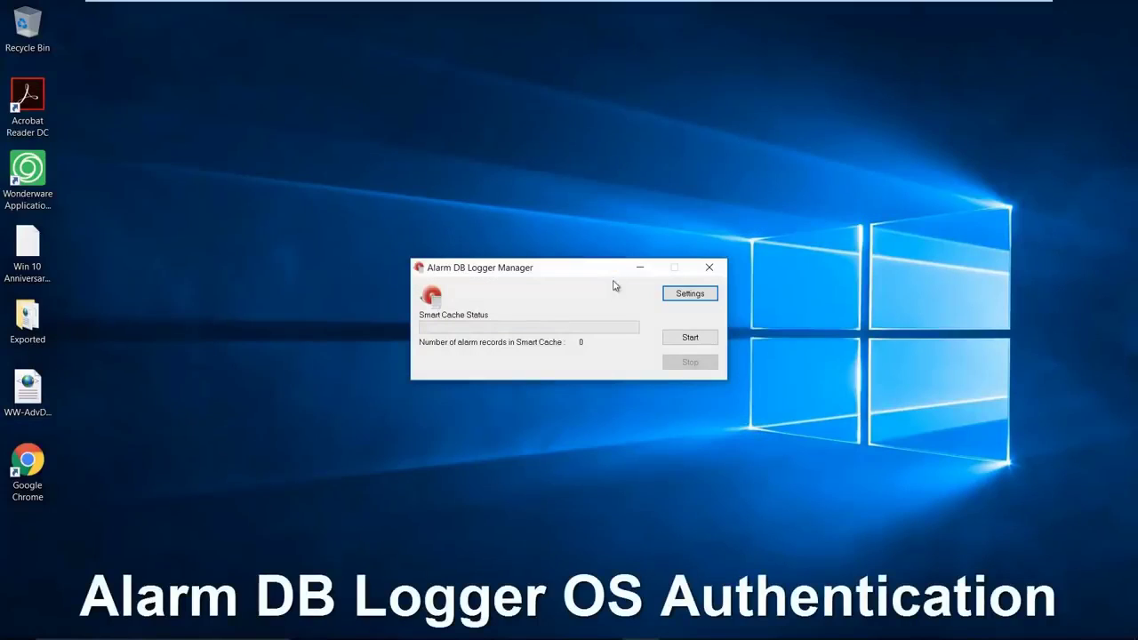
# Show the logger's SQL Server and Windows Authentication choices in Settings
pyautogui.click(674, 299)
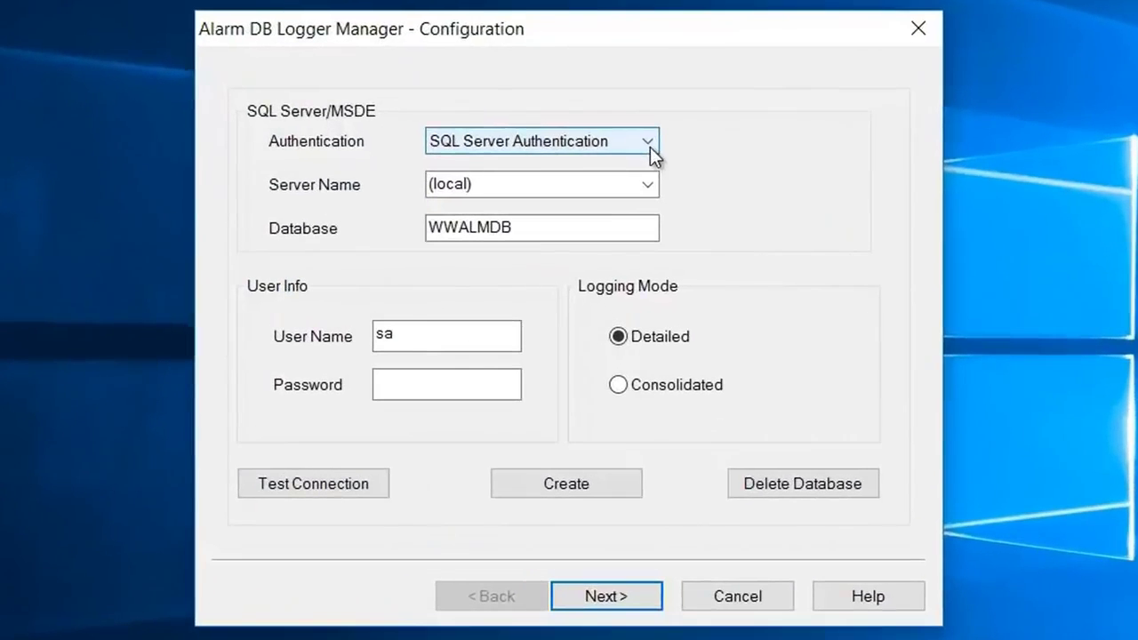
pyautogui.click(610, 228)
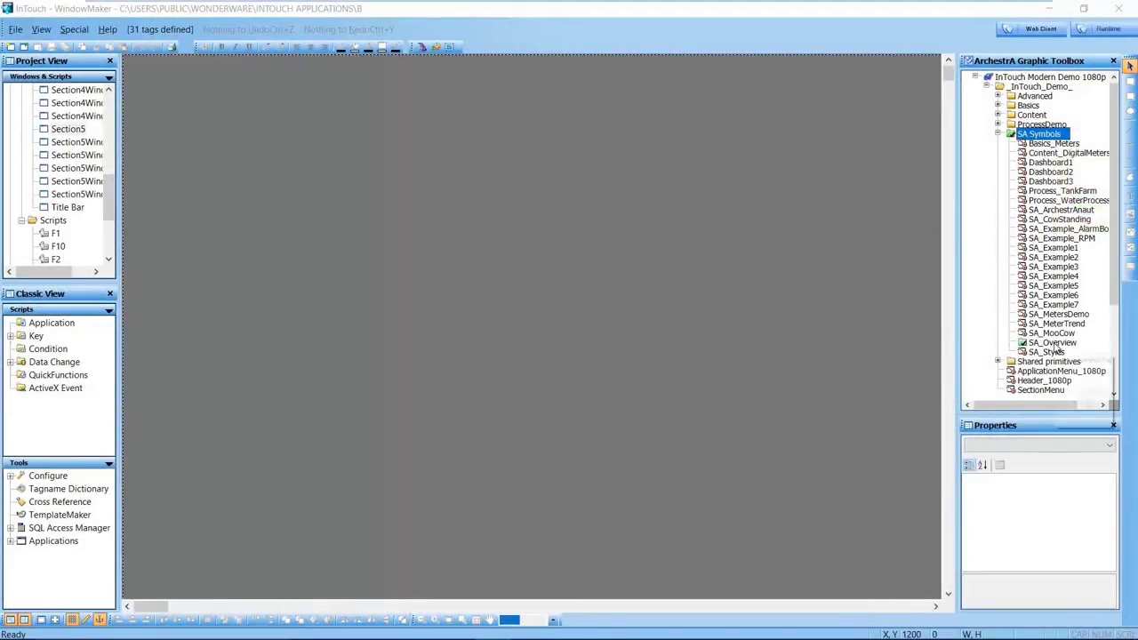
# Set SA_Overview as the Web Client Home Symbol and launch the Web Client
pyautogui.click(1057, 346)
pyautogui.rightClick(1058, 347)
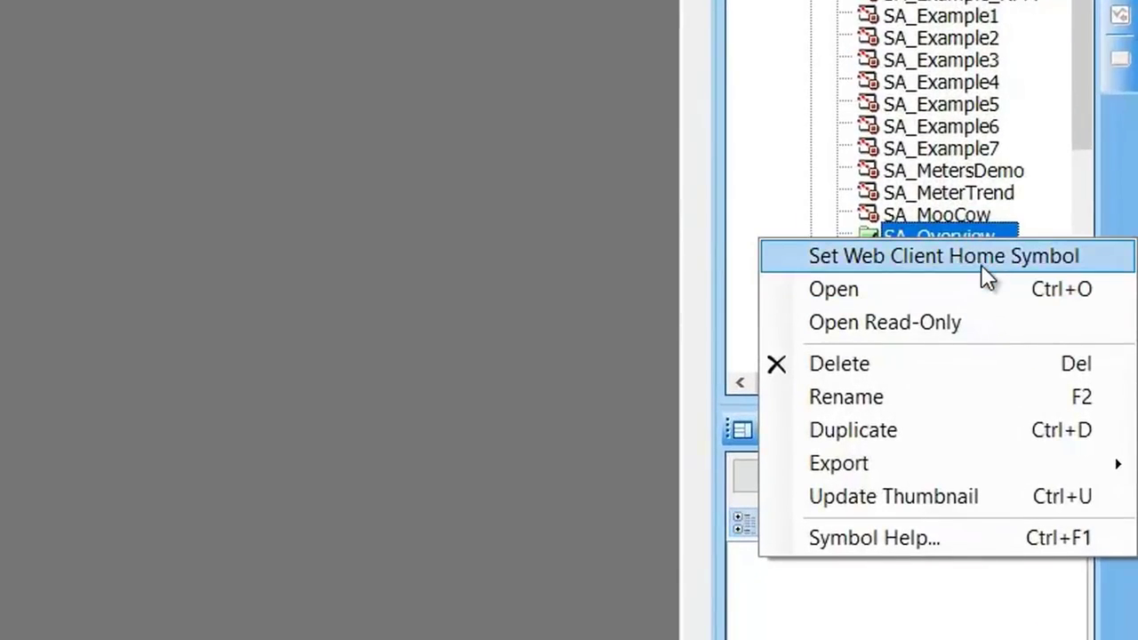
pyautogui.click(982, 267)
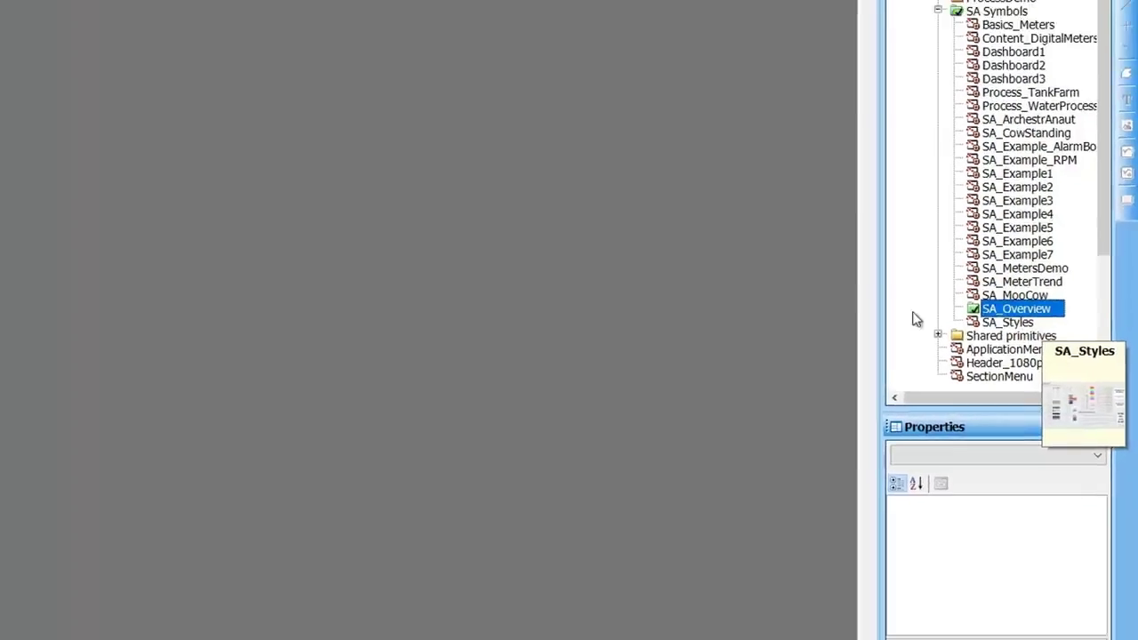
pyautogui.click(1042, 32)
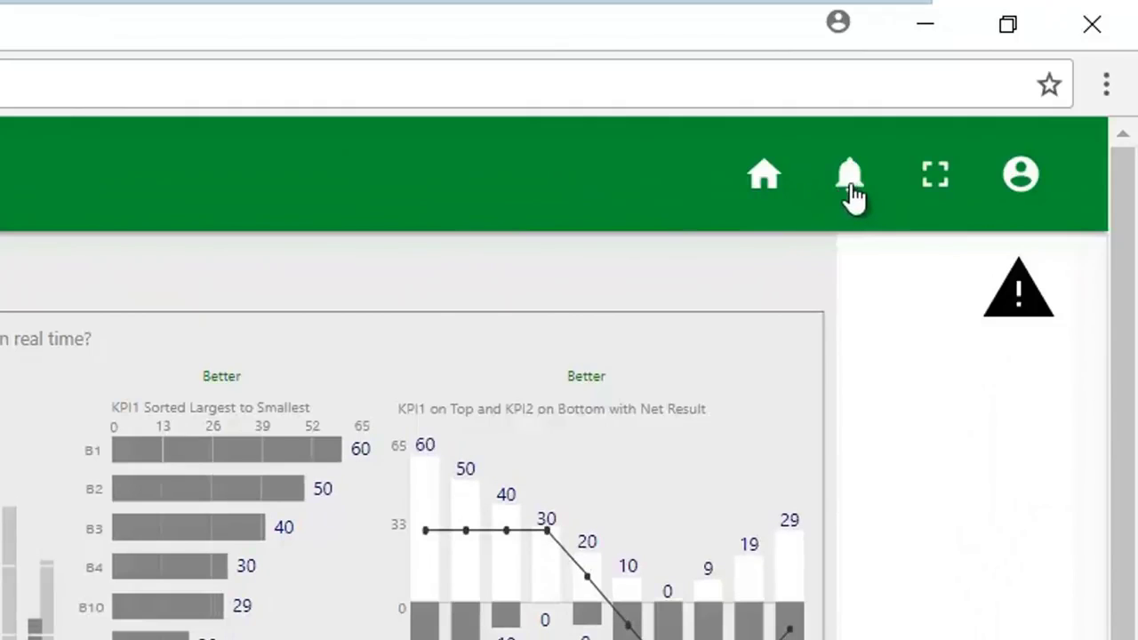
# View and dismiss notifications, then go full screen with the title bar always shown
pyautogui.click(851, 191)
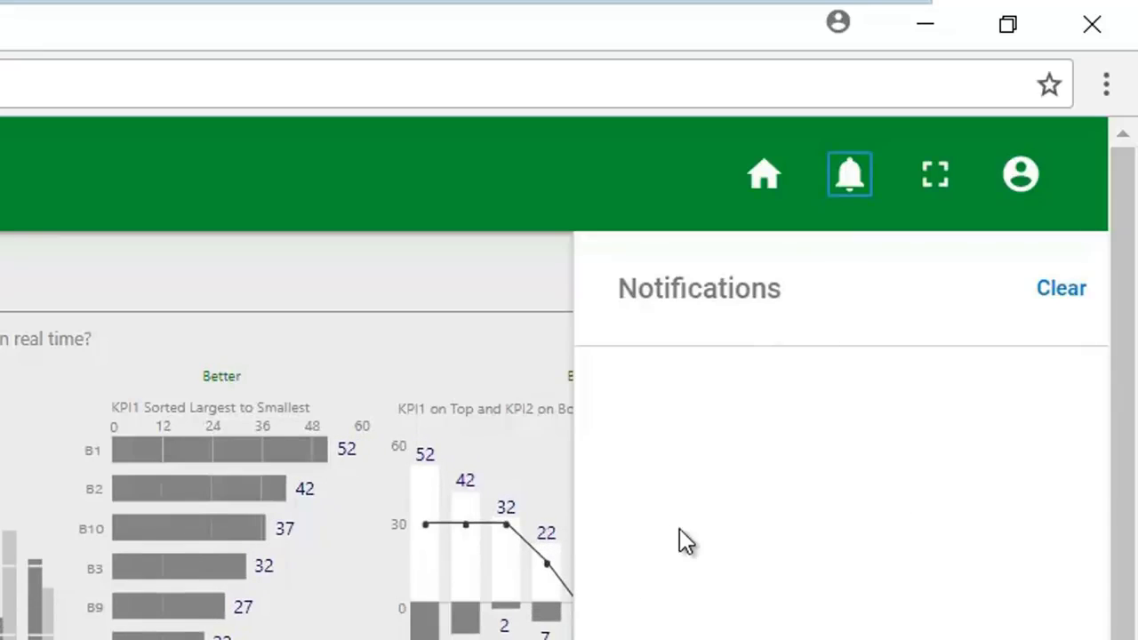
pyautogui.click(515, 287)
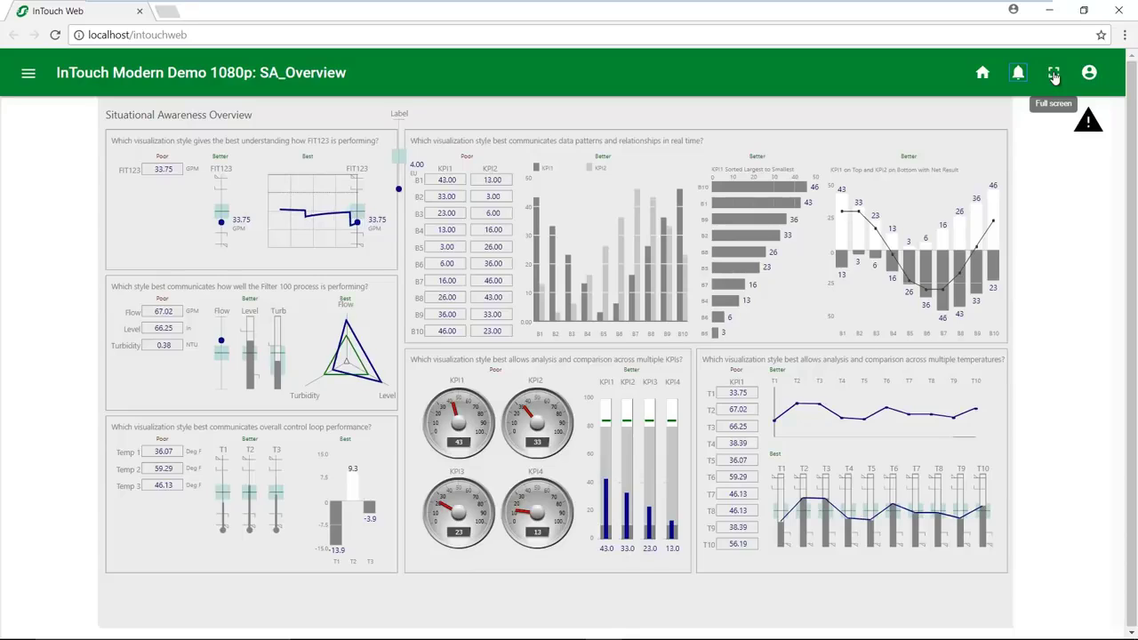
pyautogui.click(1054, 73)
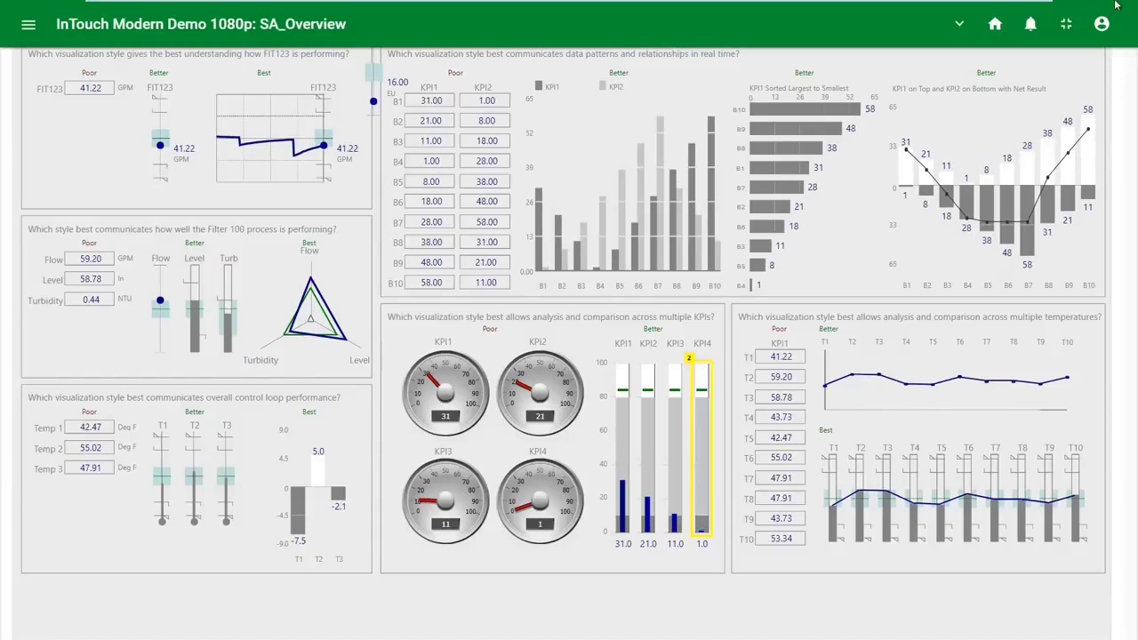
pyautogui.click(959, 29)
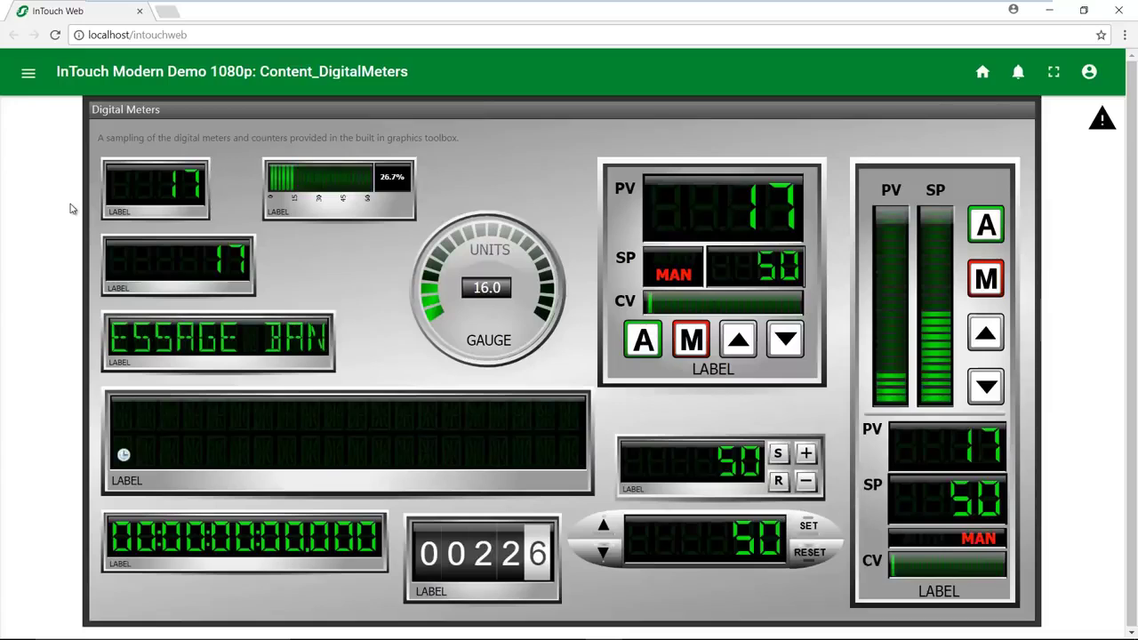
# Select Process_TankFarm from the hamburger navigation drawer
pyautogui.click(27, 79)
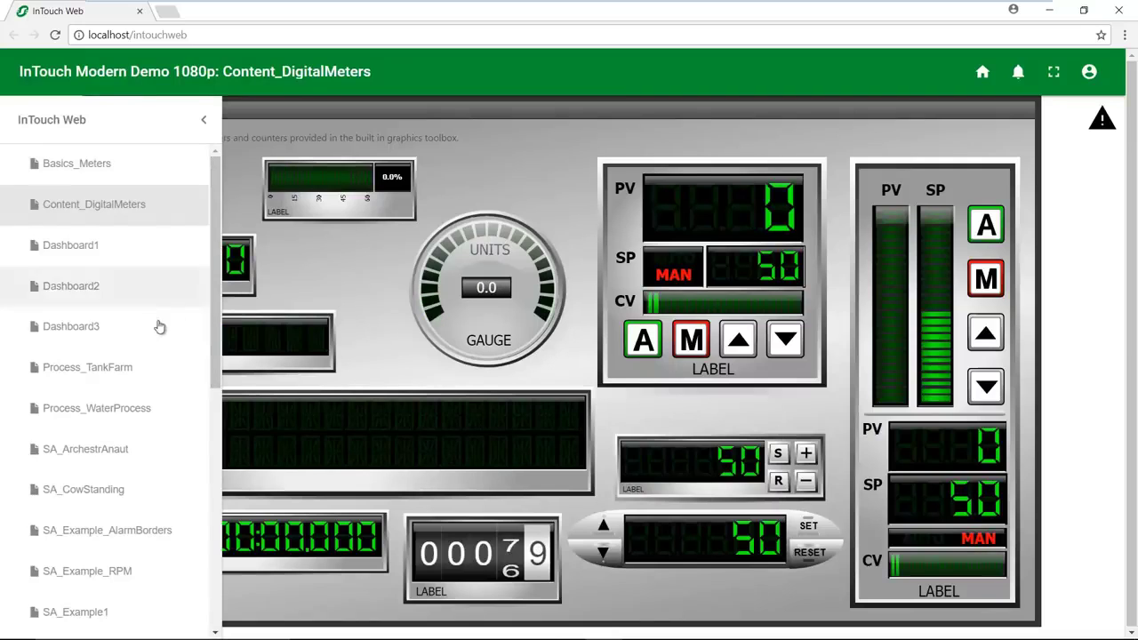
pyautogui.click(132, 373)
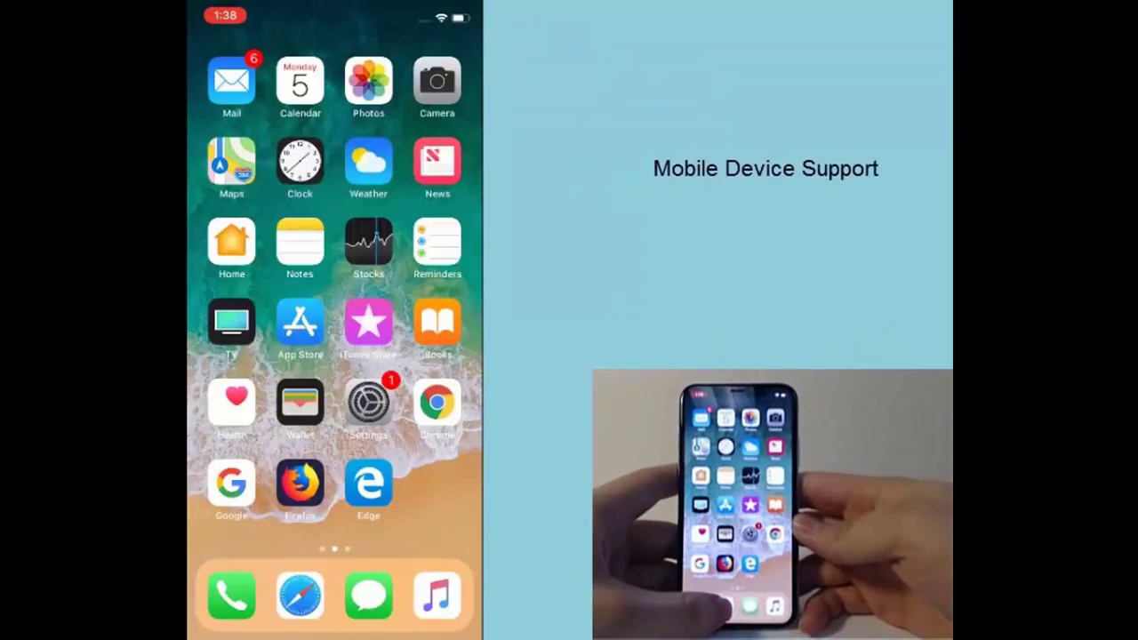
# Open Safari on the iPhone and load the pasted InTouch Web address
pyautogui.click(299, 596)
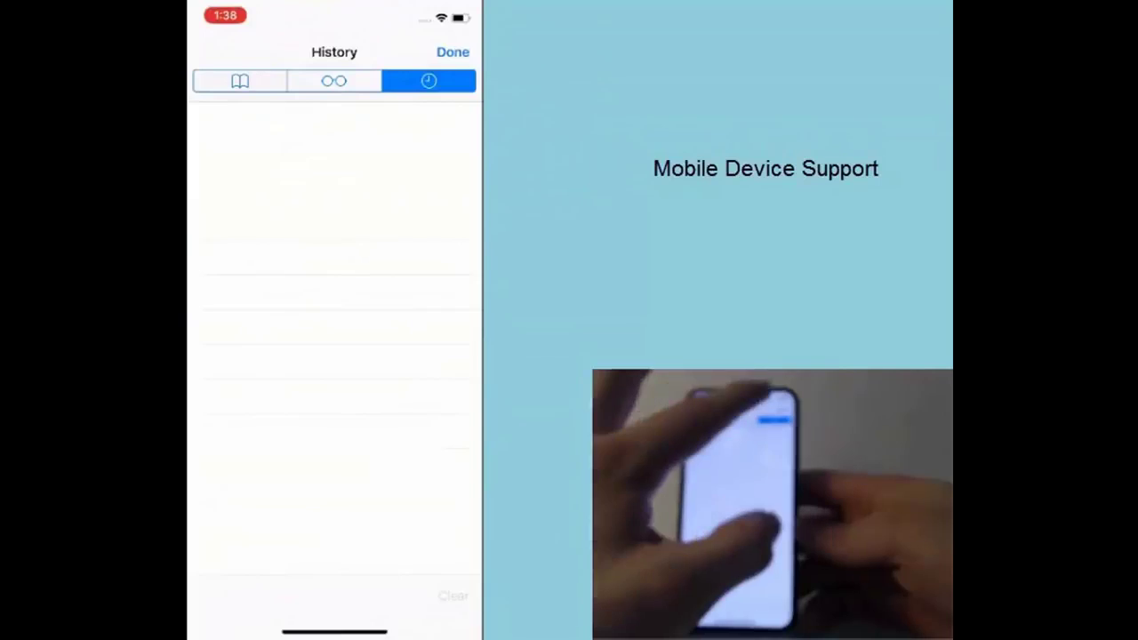
pyautogui.click(453, 52)
pyautogui.click(302, 52)
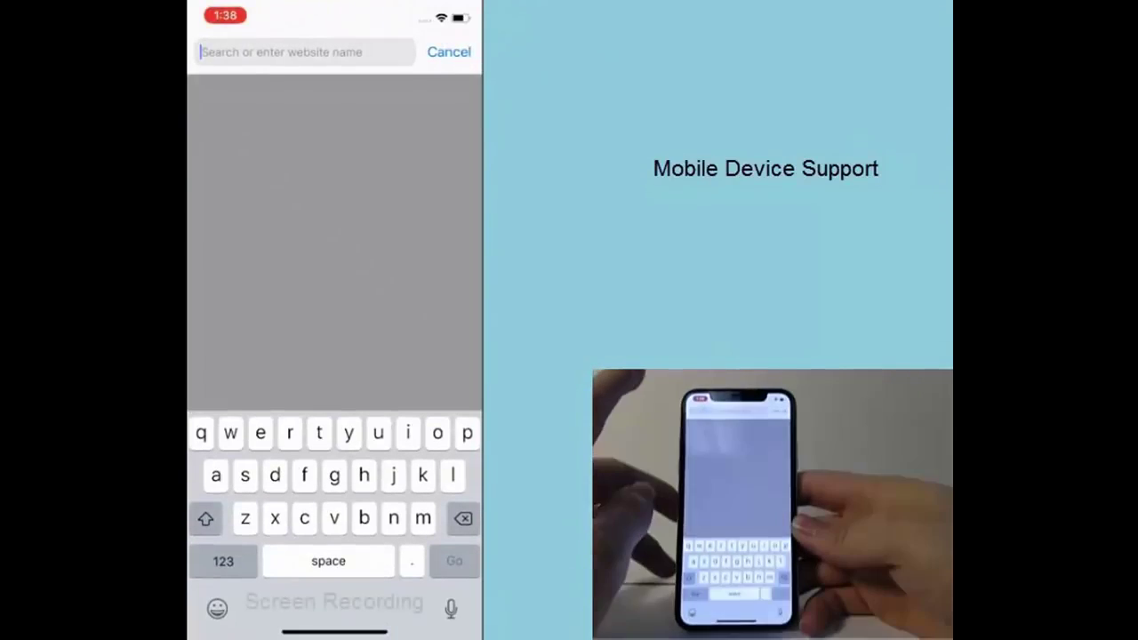
pyautogui.click(211, 51)
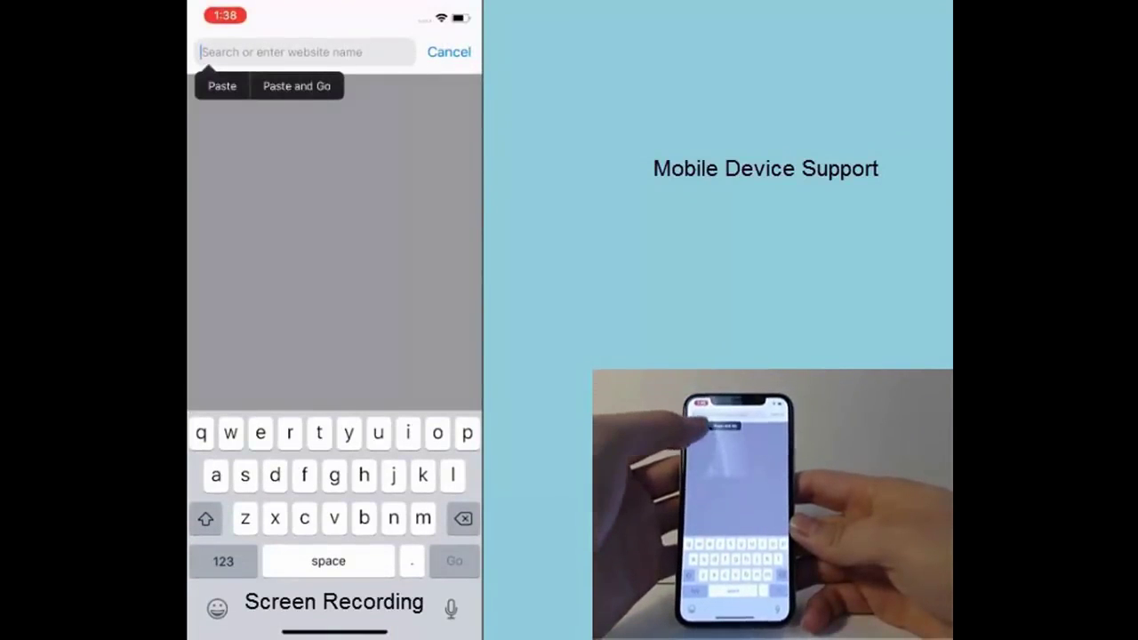
pyautogui.click(222, 85)
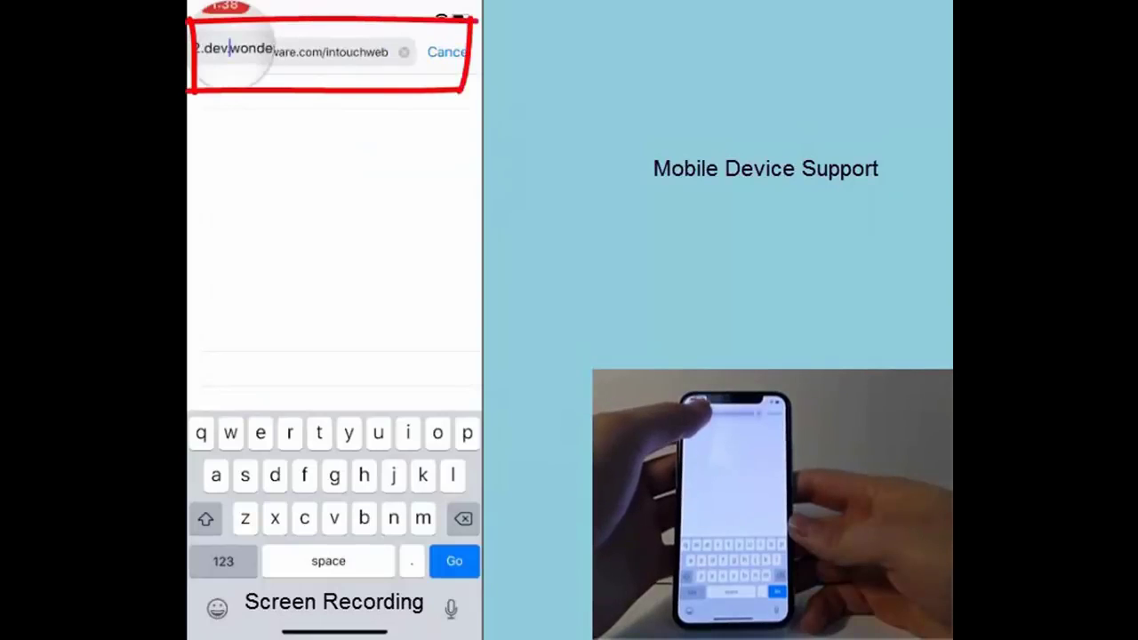
pyautogui.click(455, 561)
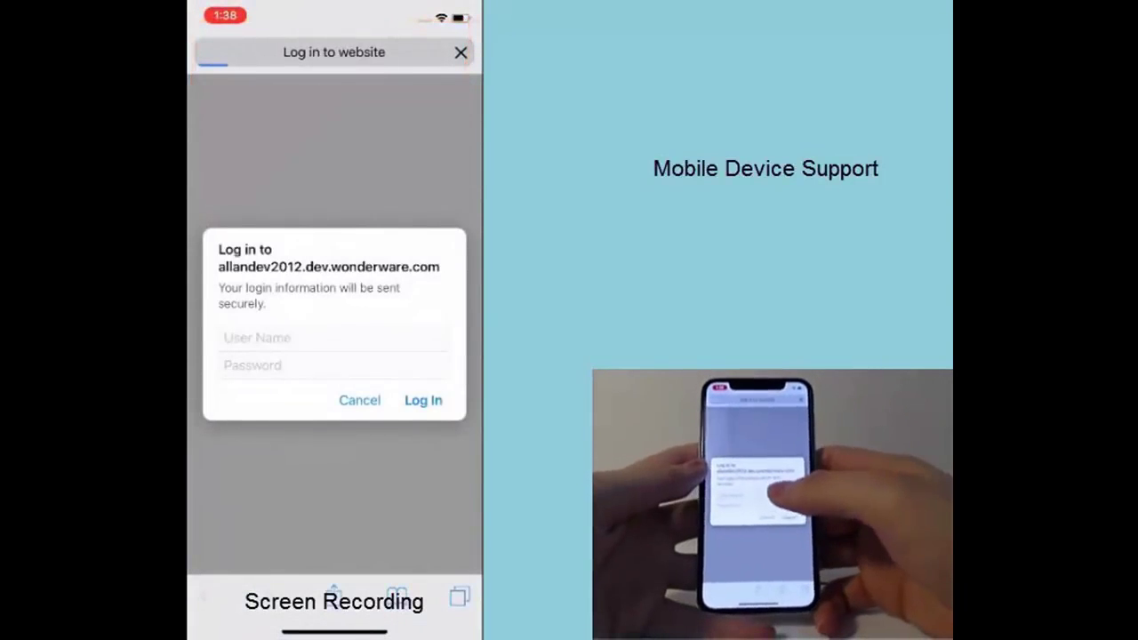
# Log in to InTouch Web with the wwuser account and its password
pyautogui.click(333, 338)
pyautogui.write('m')
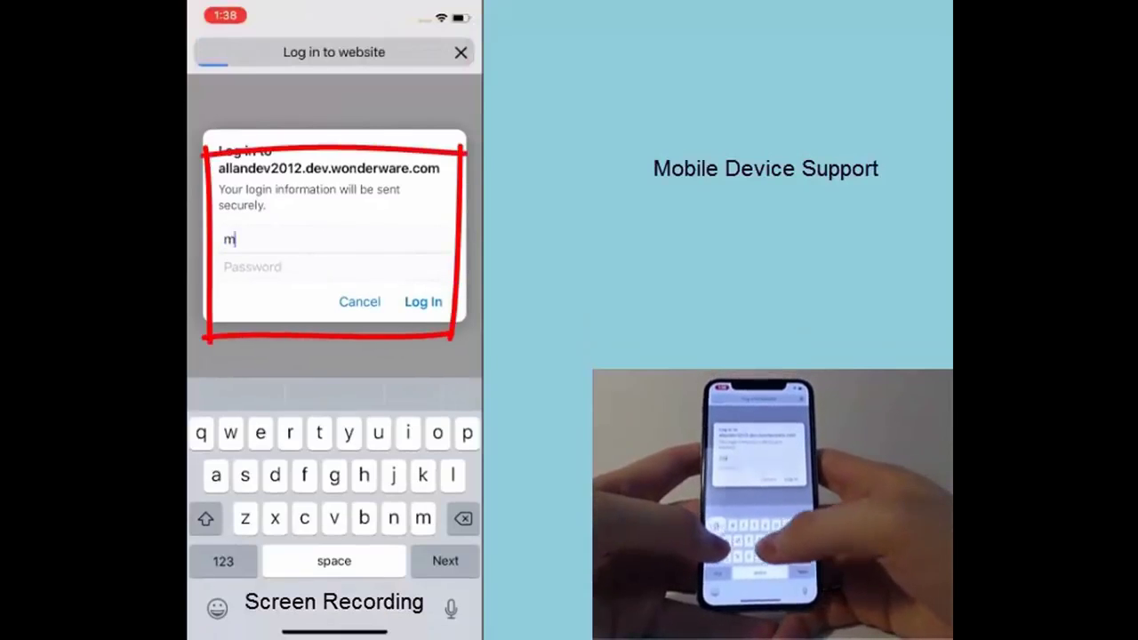
pyautogui.write('agelland')
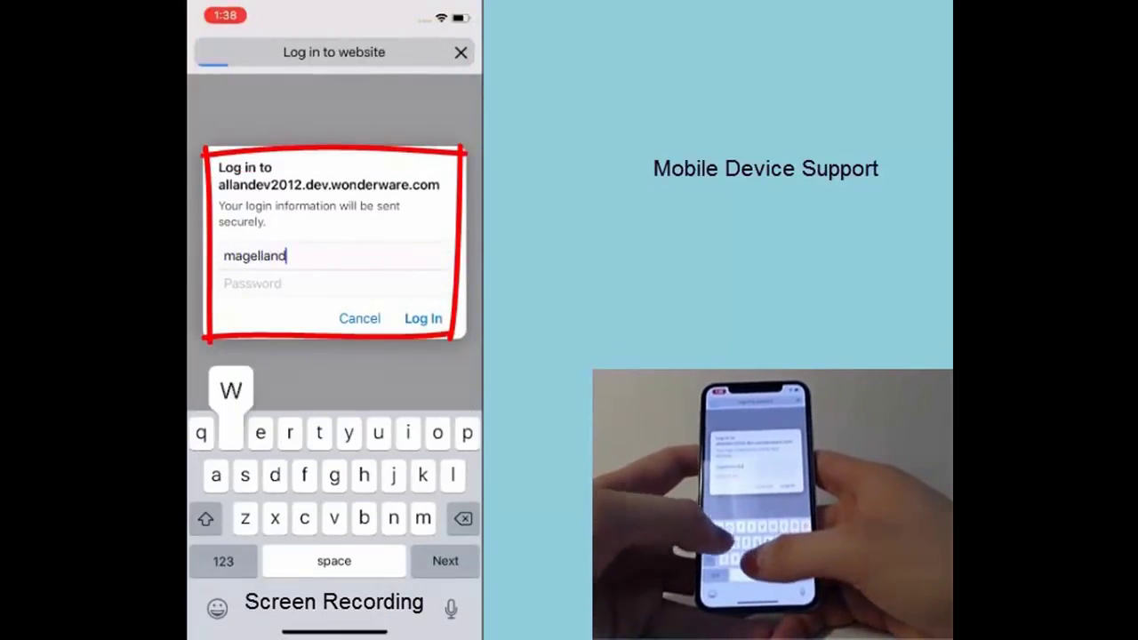
pyautogui.write('ev')
pyautogui.press('BackSpace')
pyautogui.press('BackSpace')
pyautogui.write('ev2')
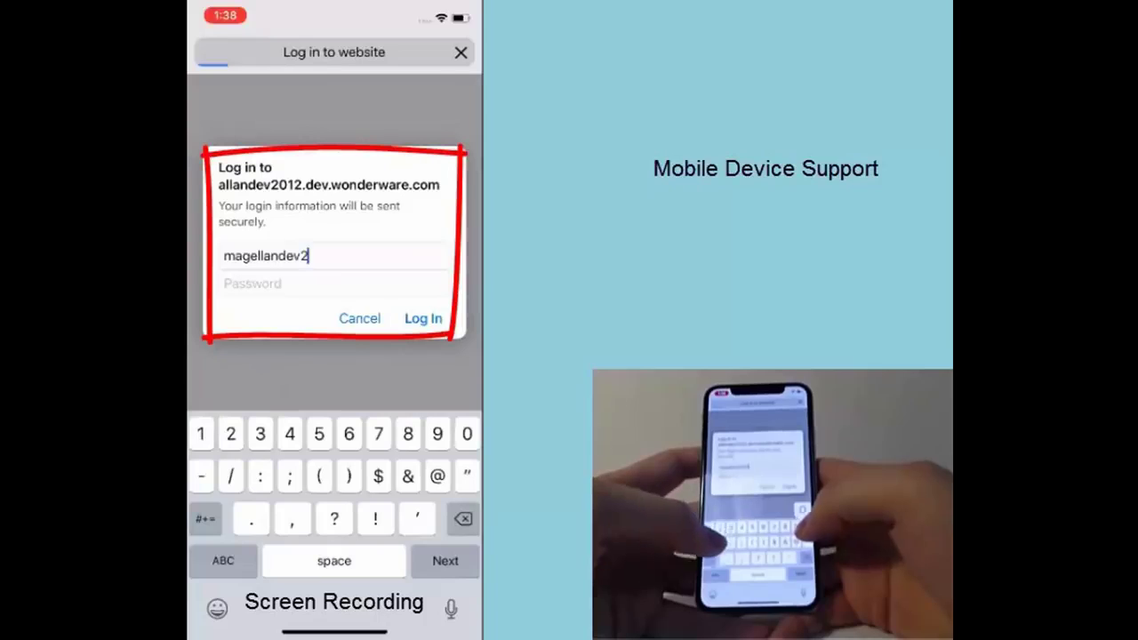
pyautogui.write('000\\ww')
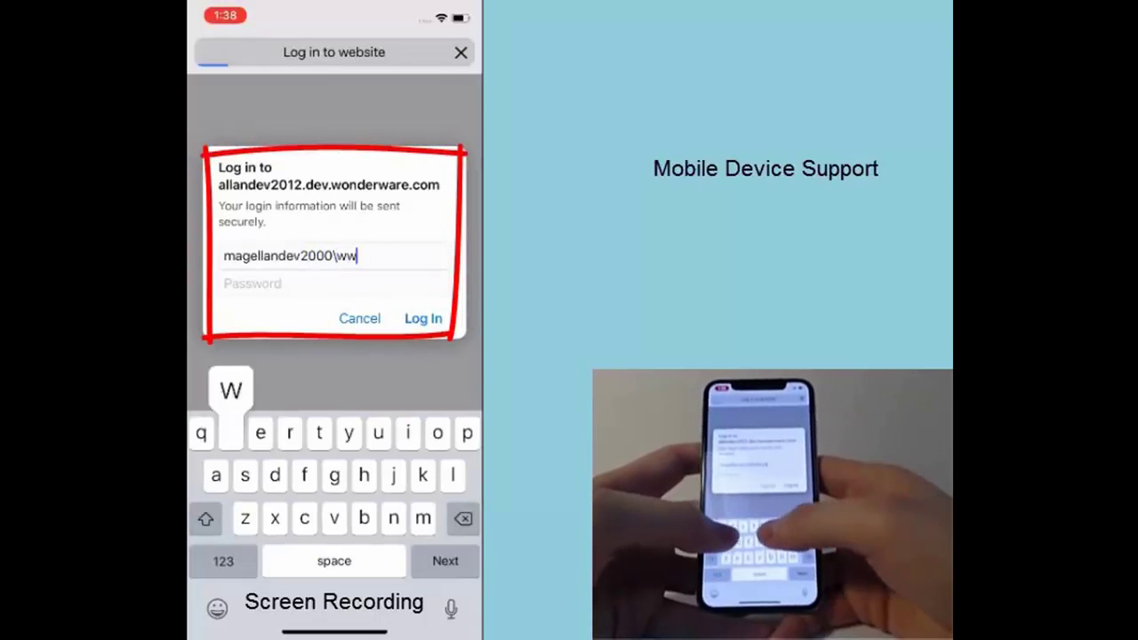
pyautogui.write('user')
pyautogui.press('Tab')
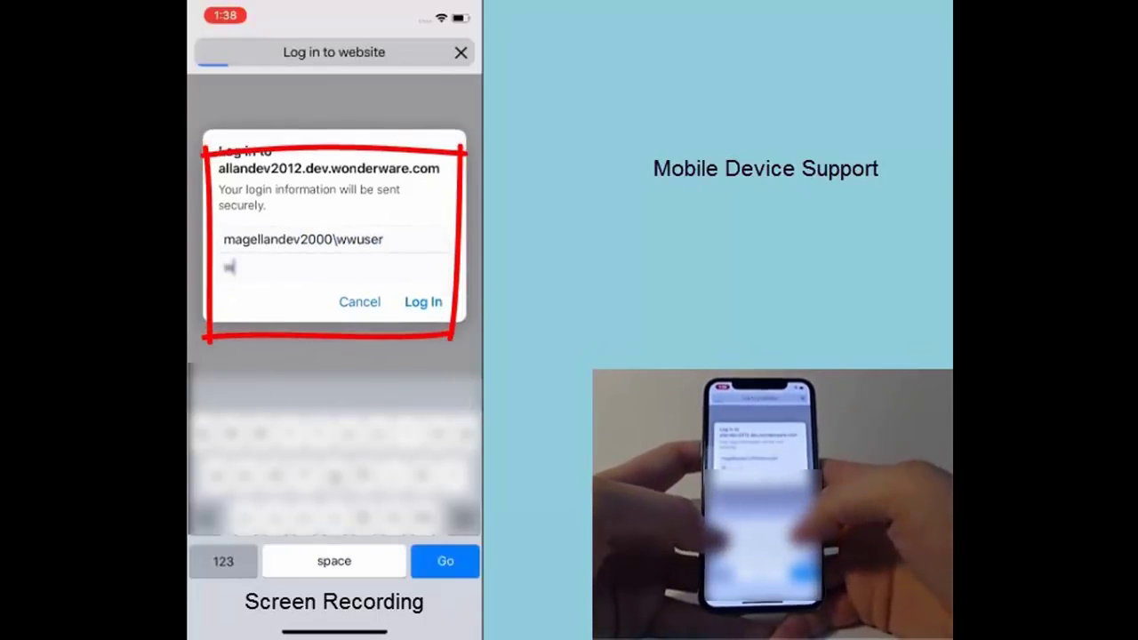
pyautogui.write('***')
pyautogui.press('Return')
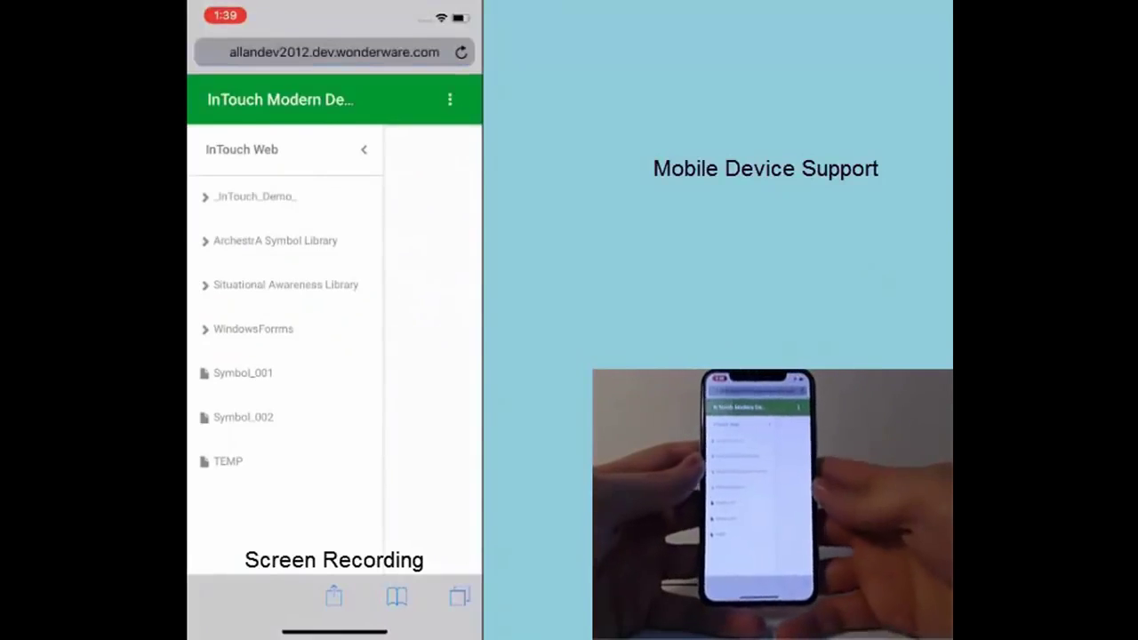
# Open Dashboard2 from _InTouch_Demo_ > SA Symbols in the side panel
pyautogui.click(450, 99)
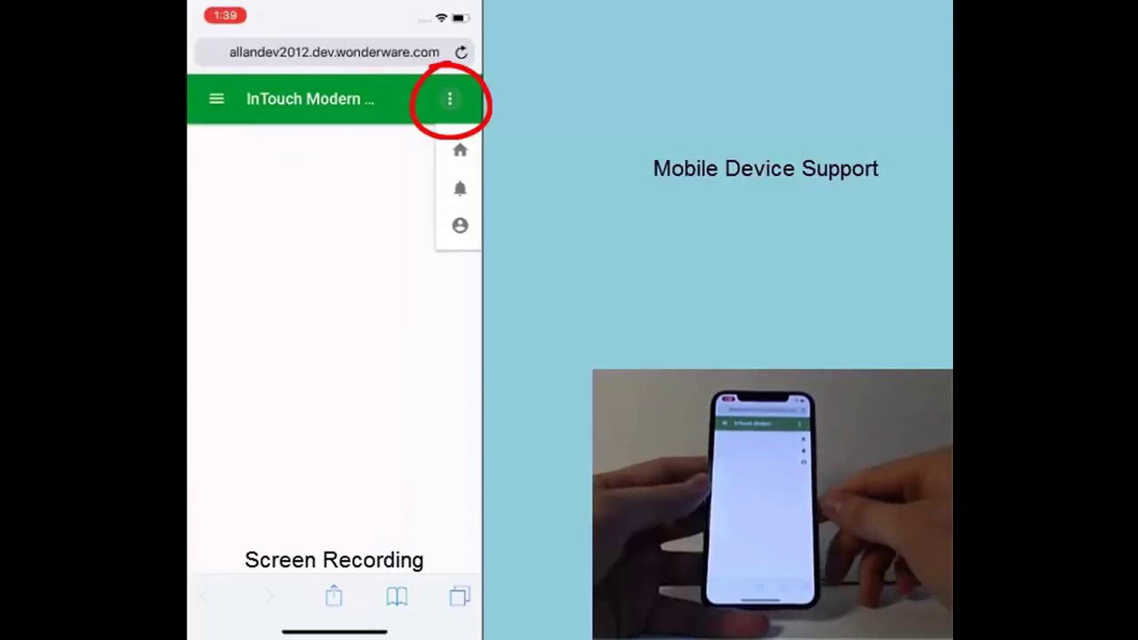
pyautogui.click(216, 99)
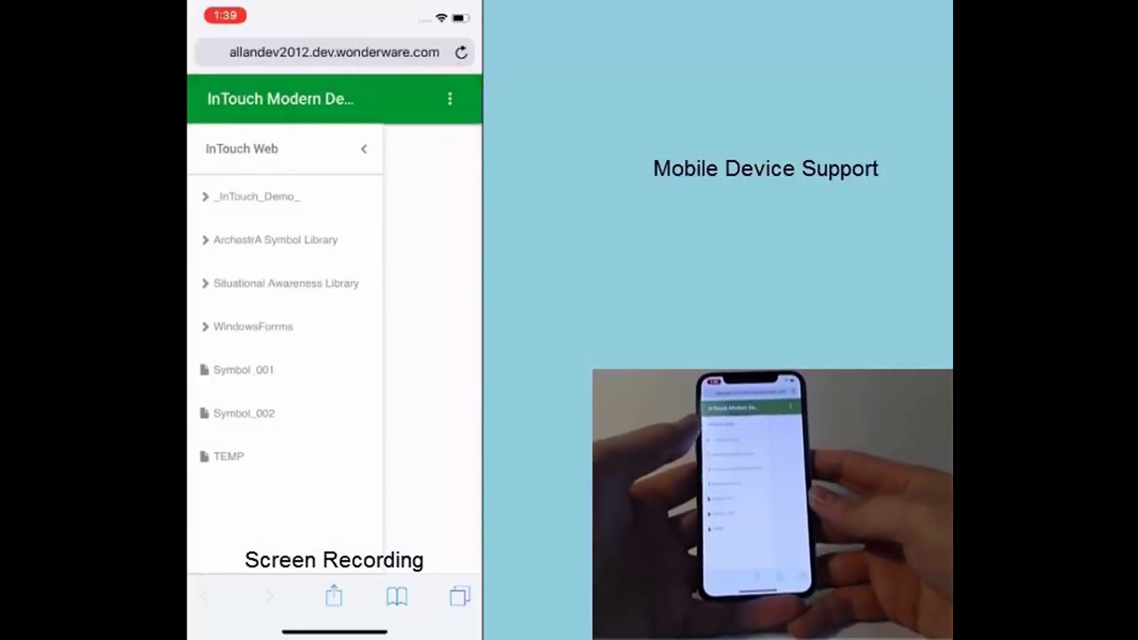
pyautogui.click(257, 196)
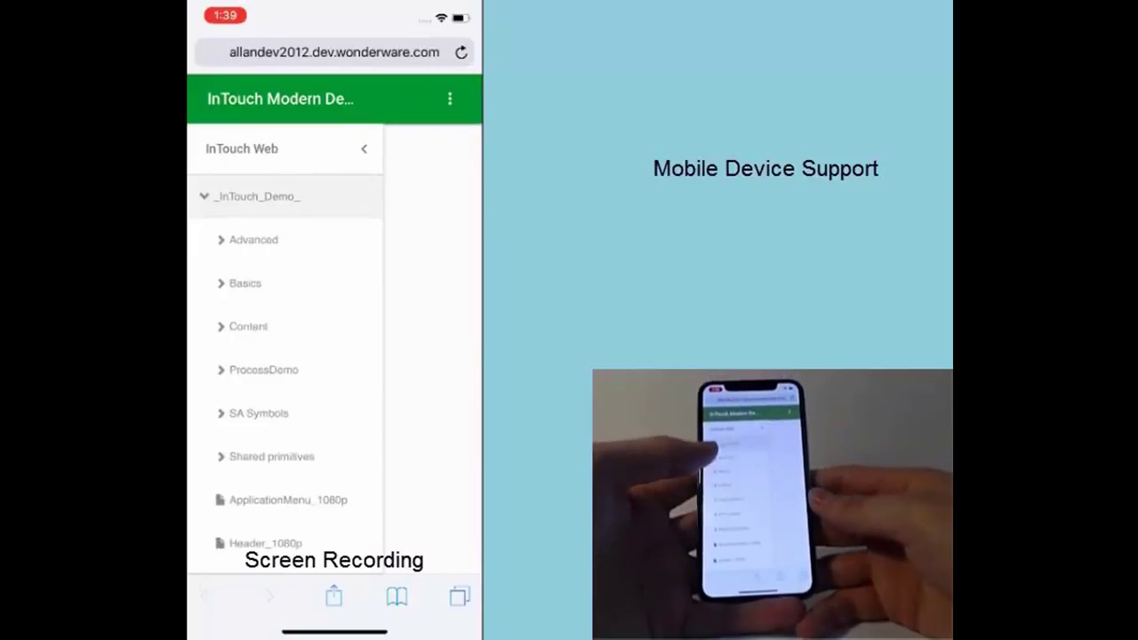
pyautogui.click(259, 413)
pyautogui.scroll(-2, 285, 400)
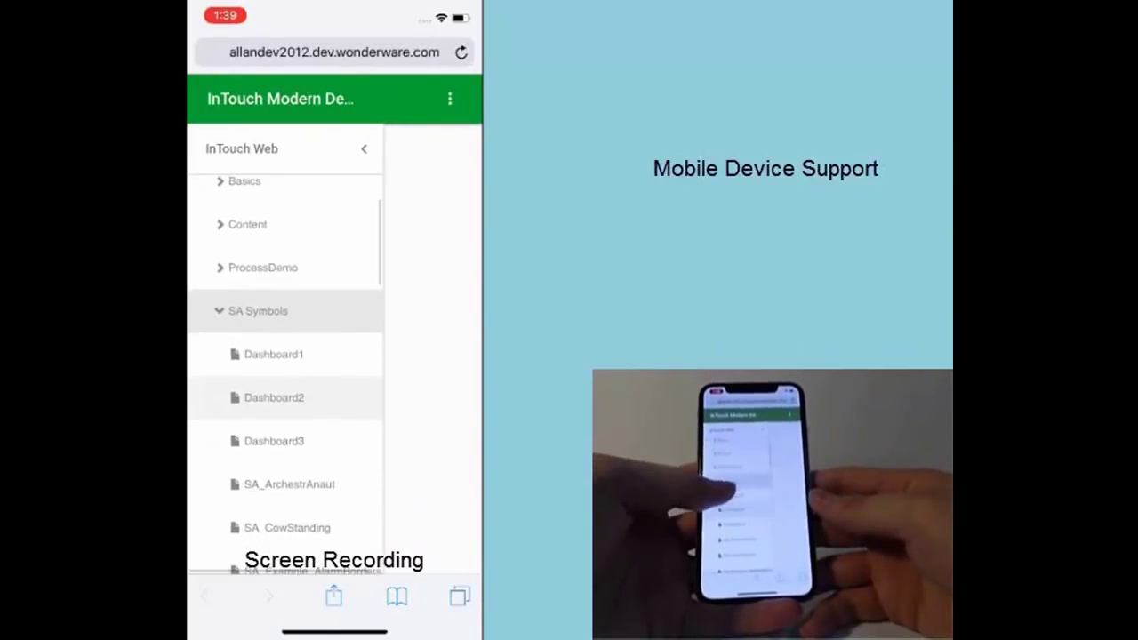
pyautogui.click(267, 396)
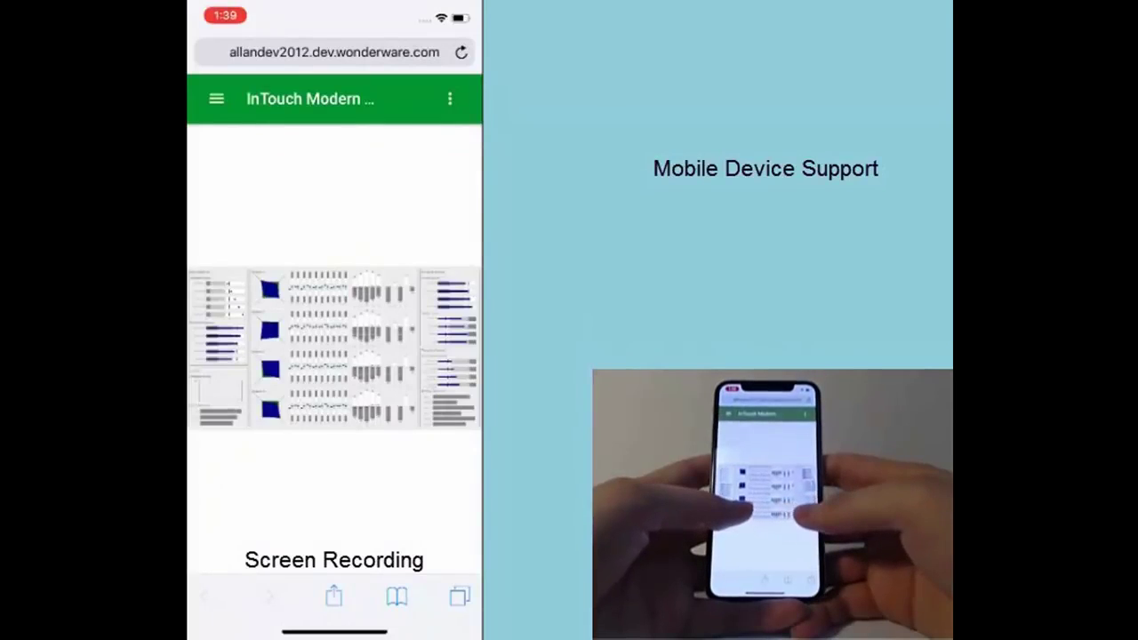
# Zoom and pan across Dashboard2 to inspect the production line OEE gauges
pyautogui.scroll(2, 335, 347)
pyautogui.scroll(2, 334, 346)
pyautogui.scroll(3, 335, 347)
pyautogui.scroll(1, 334, 346)
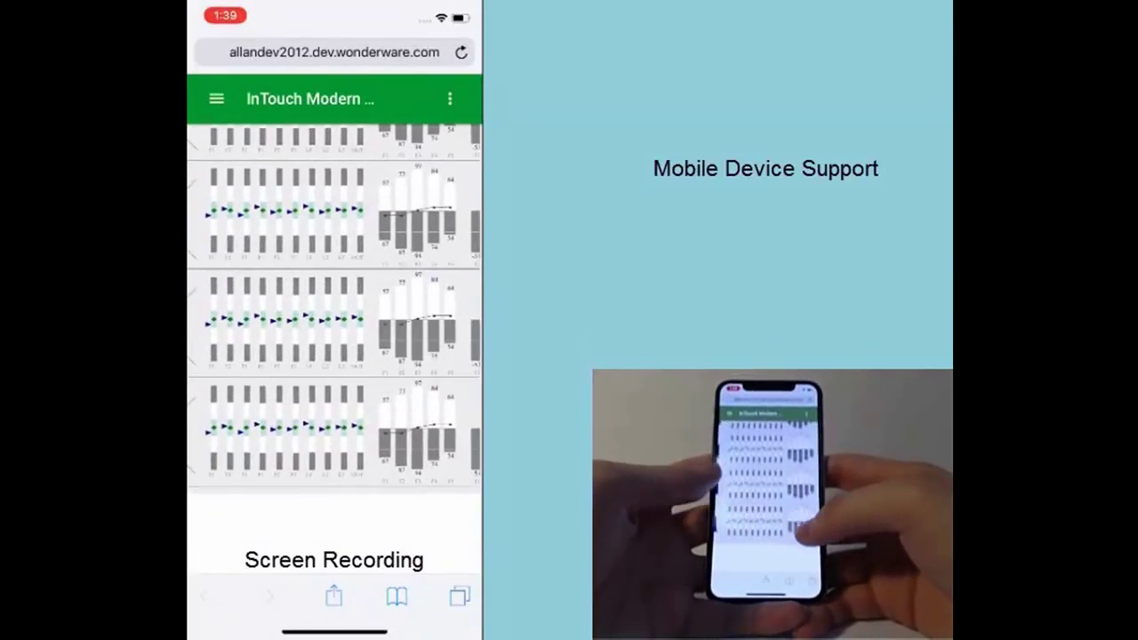
pyautogui.hscroll(-5, 334, 329)
pyautogui.hscroll(-2, 335, 329)
pyautogui.hscroll(3, 335, 338)
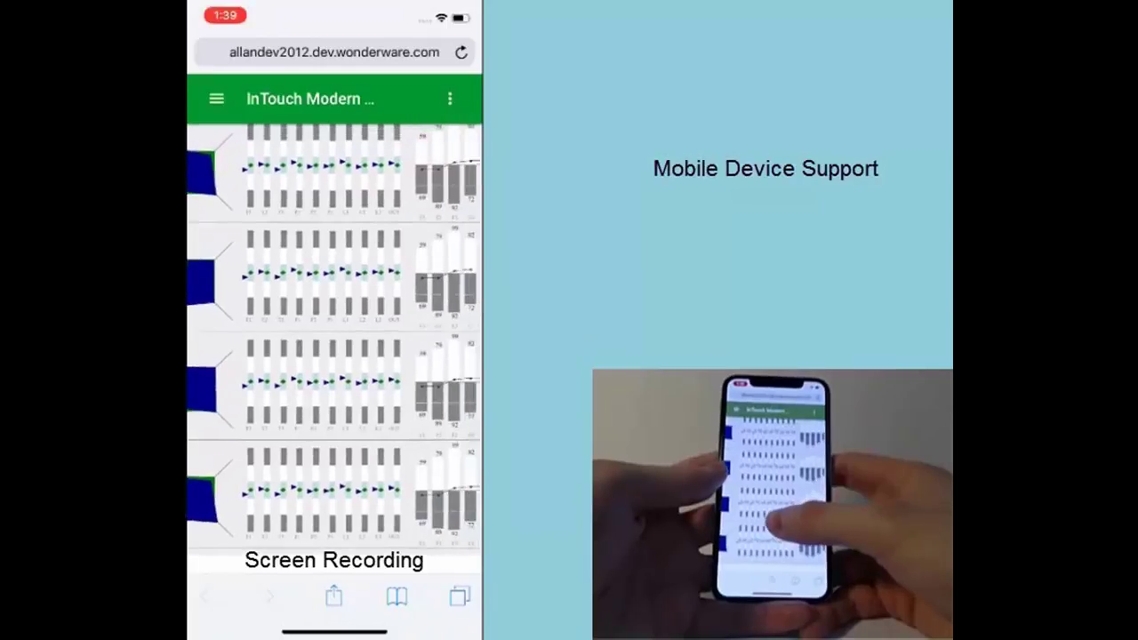
pyautogui.hscroll(3, 334, 338)
pyautogui.hscroll(2, 334, 338)
pyautogui.hscroll(2, 335, 338)
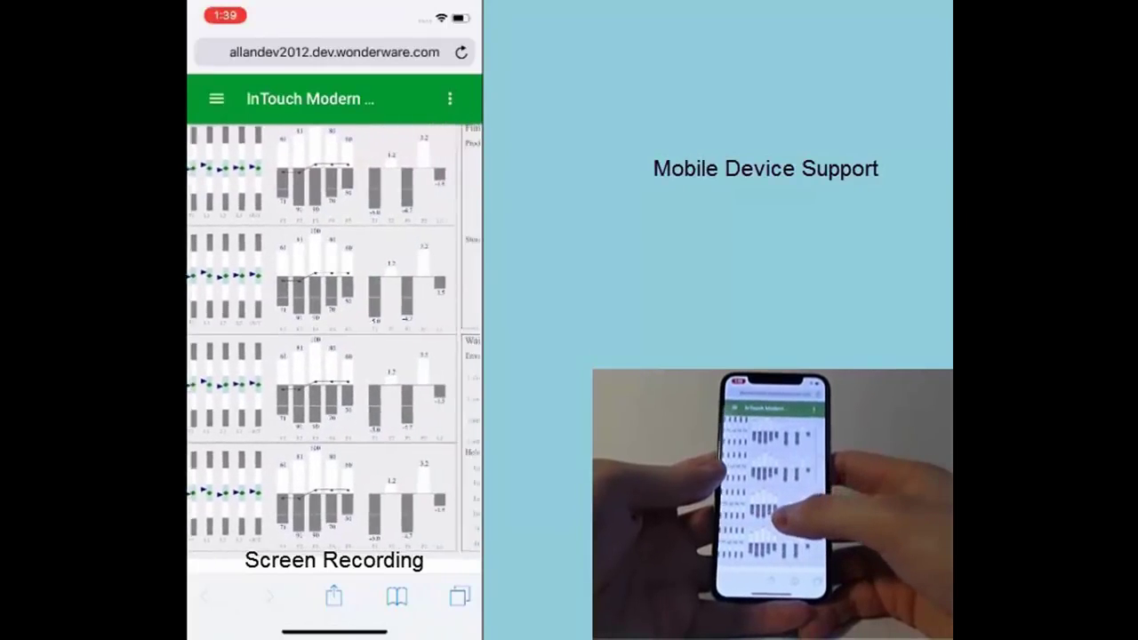
pyautogui.hscroll(3, 334, 338)
pyautogui.hscroll(3, 335, 338)
pyautogui.hscroll(1, 335, 338)
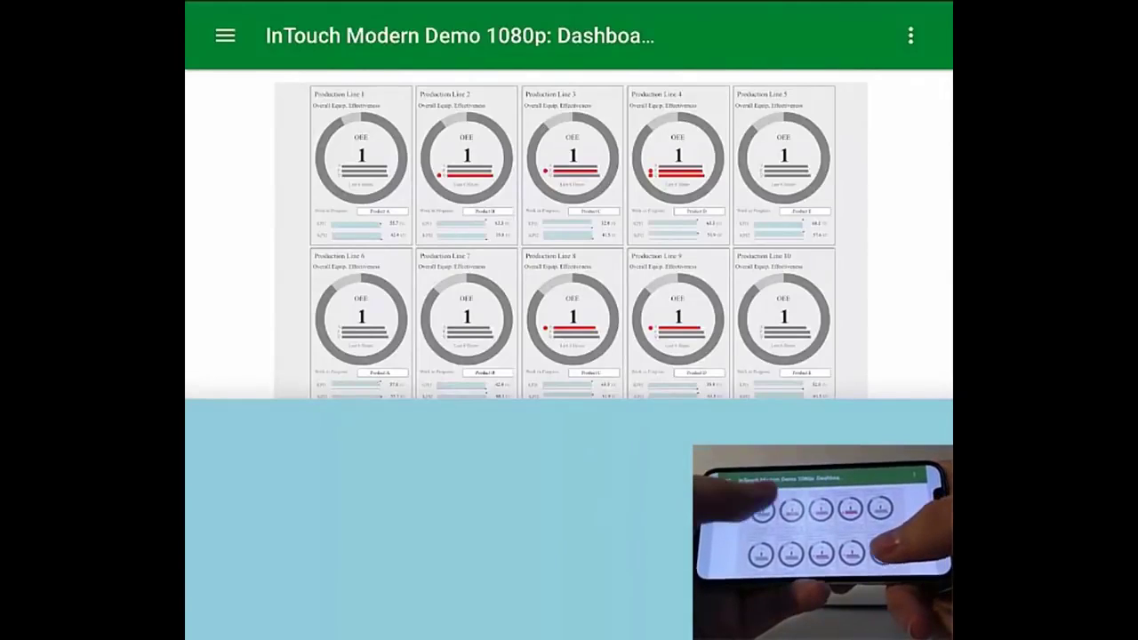
pyautogui.scroll(1, 569, 231)
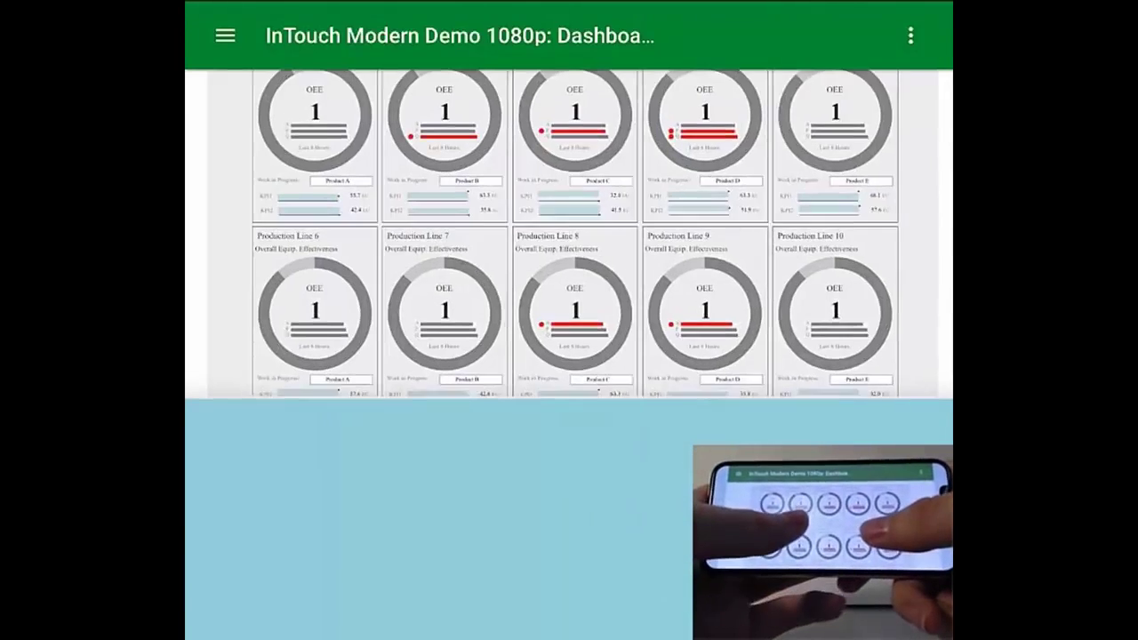
pyautogui.scroll(1, 569, 231)
pyautogui.scroll(1, 569, 231)
pyautogui.scroll(1, 569, 231)
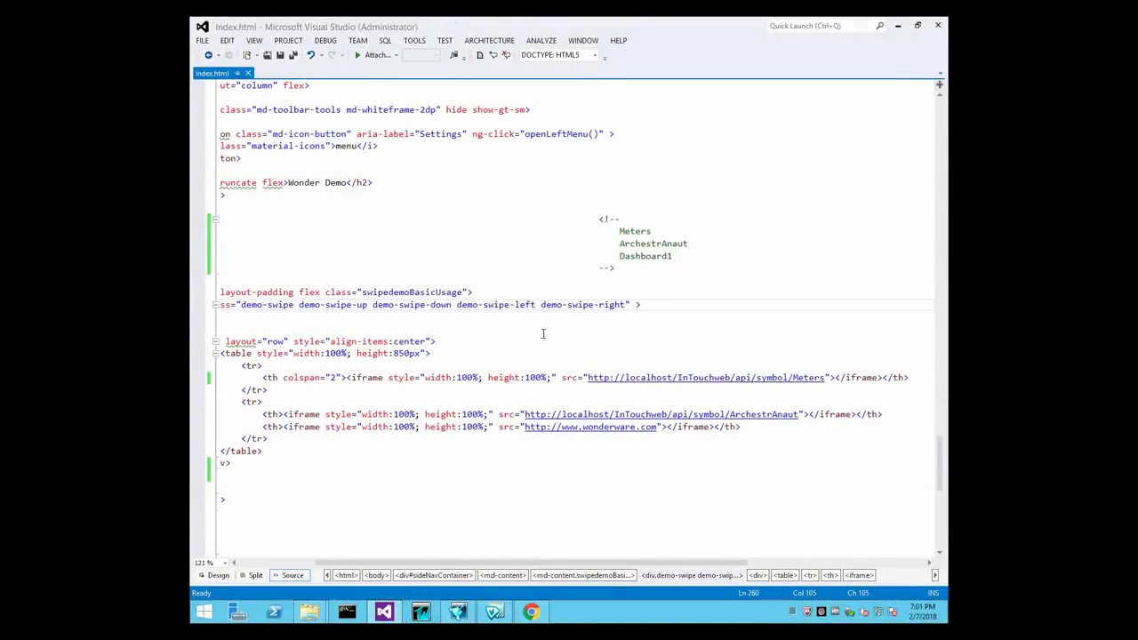
# Highlight the iframe tags and the Meters and ArchestrAnaut symbol URLs in Index.html
pyautogui.click(378, 377)
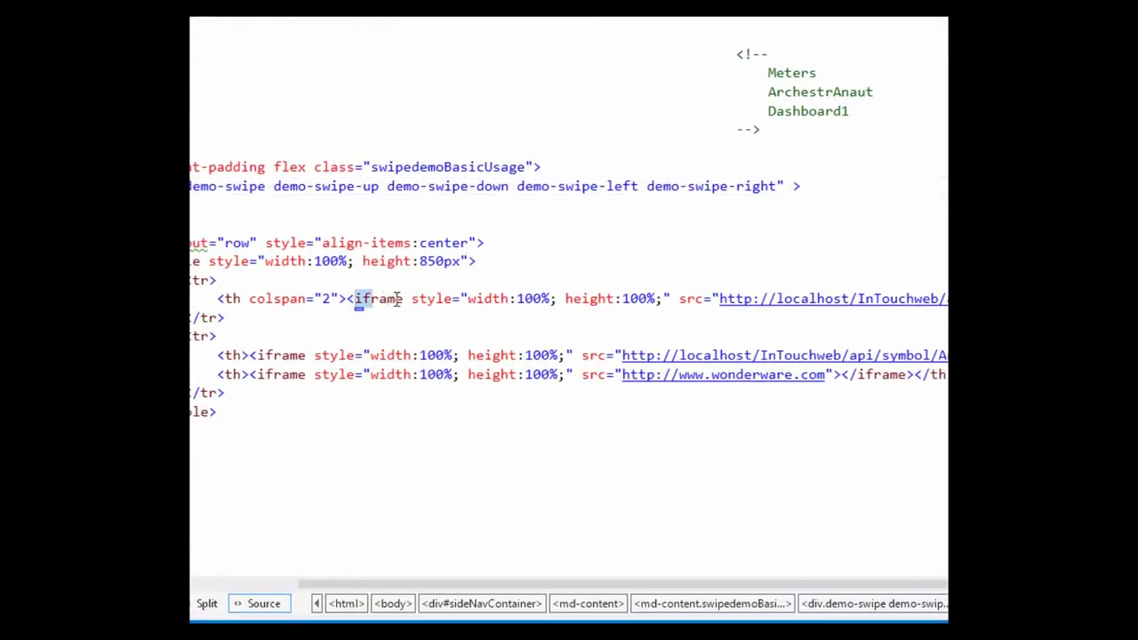
pyautogui.doubleClick(397, 300)
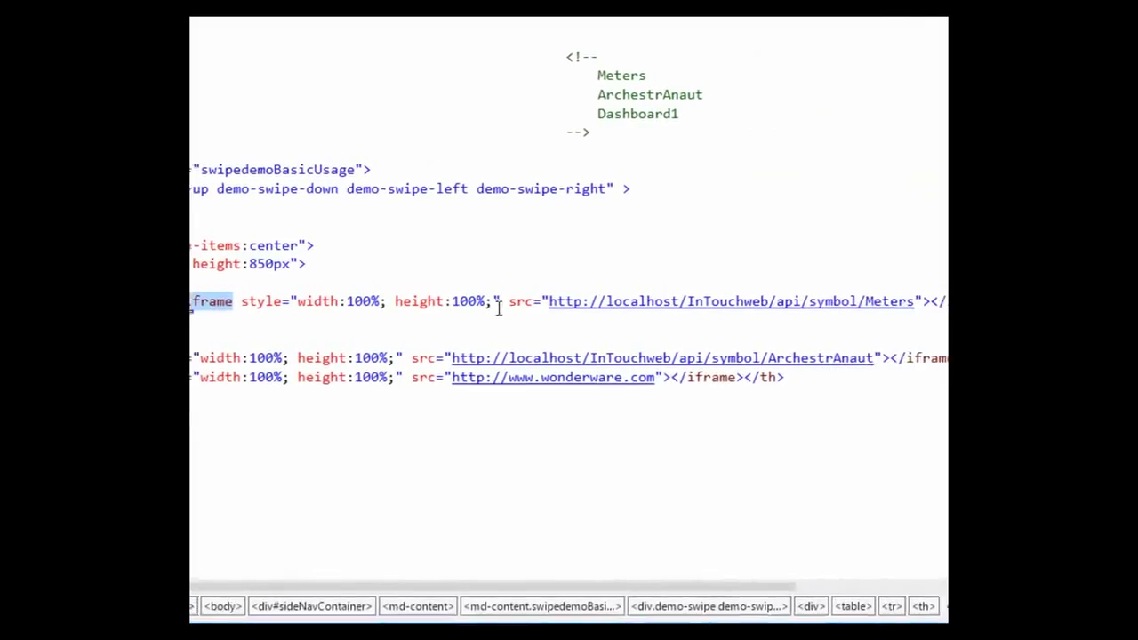
pyautogui.moveTo(544, 302); pyautogui.dragTo(855, 303)
pyautogui.click(805, 302)
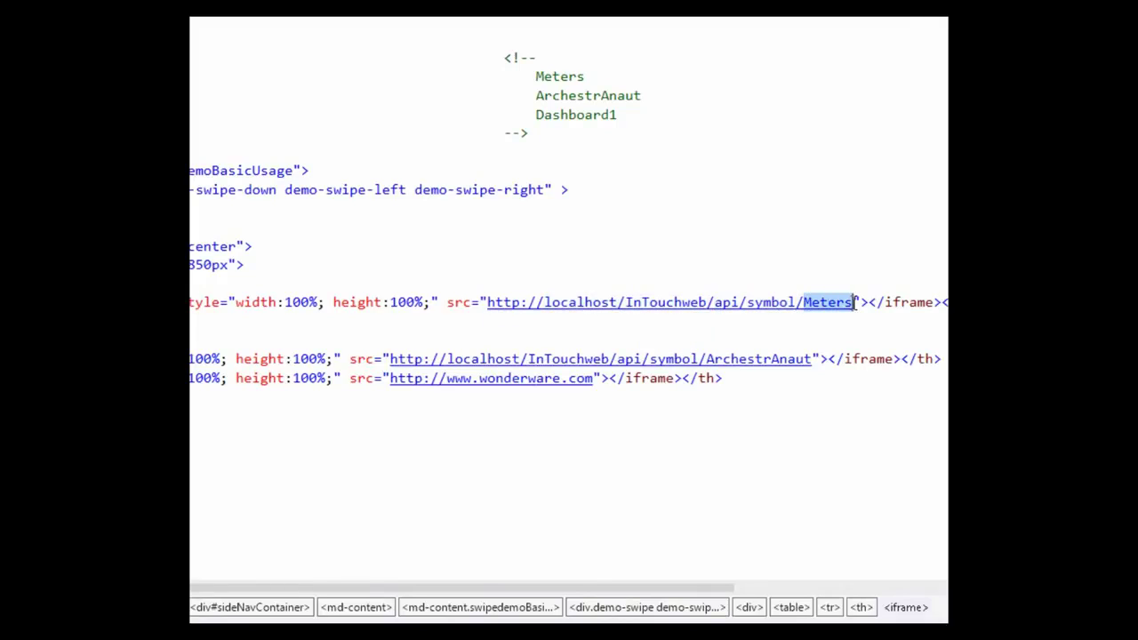
pyautogui.click(758, 259)
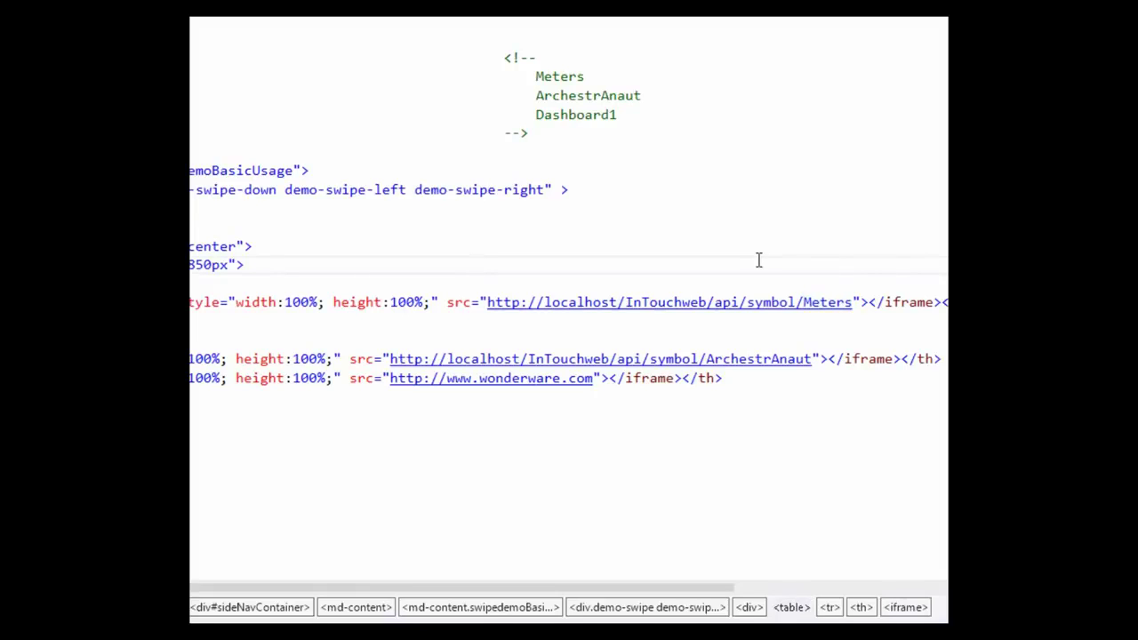
pyautogui.click(824, 303)
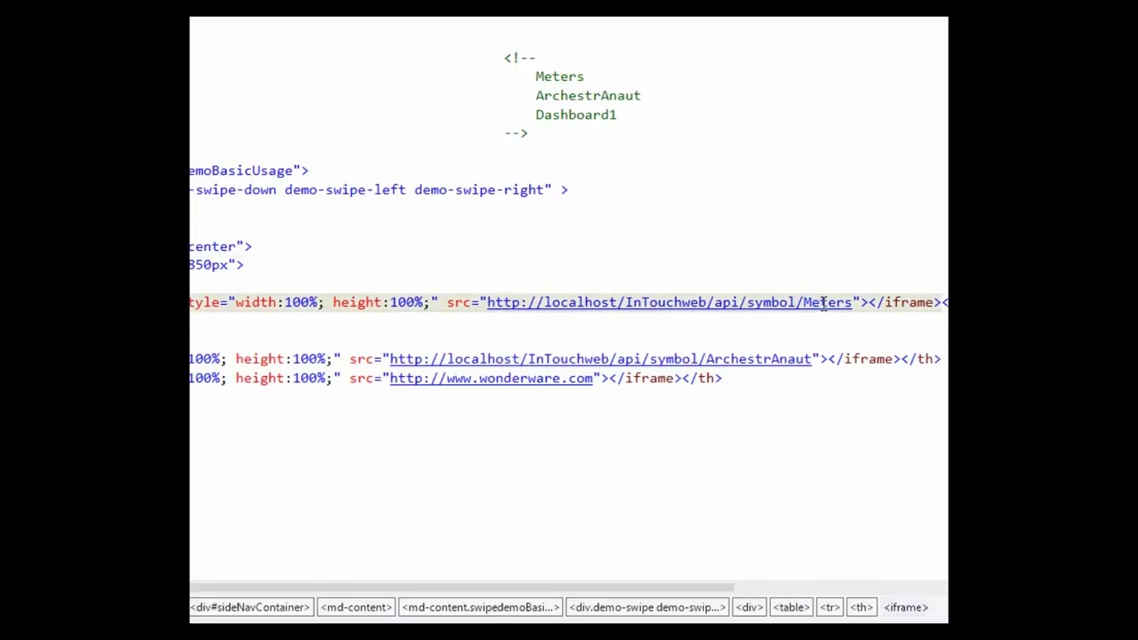
pyautogui.click(785, 358)
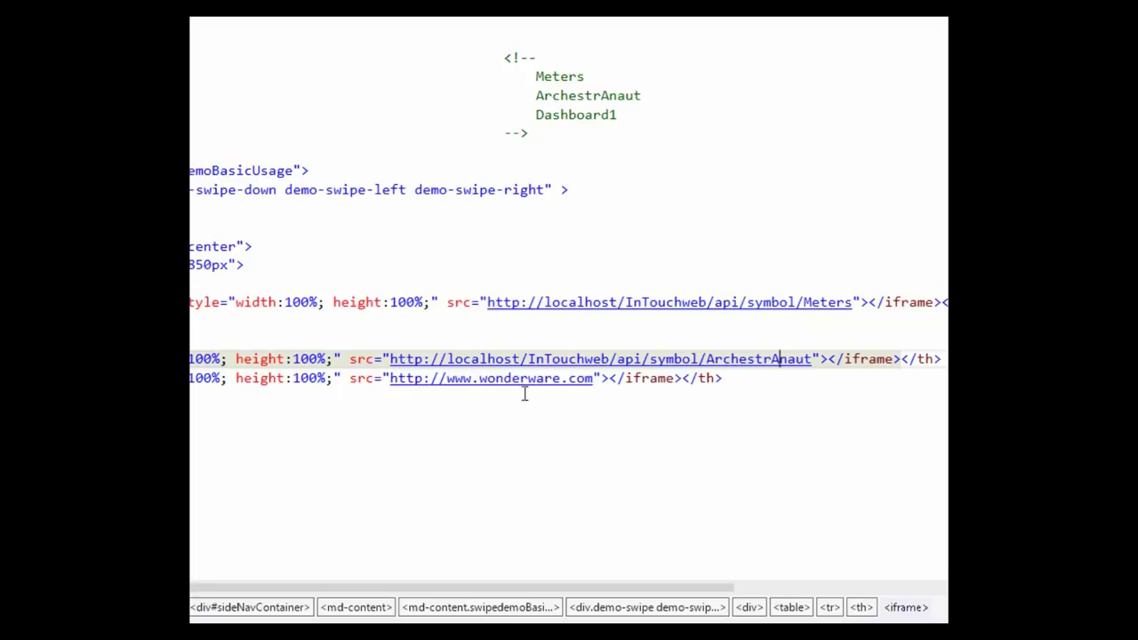
pyautogui.click(608, 443)
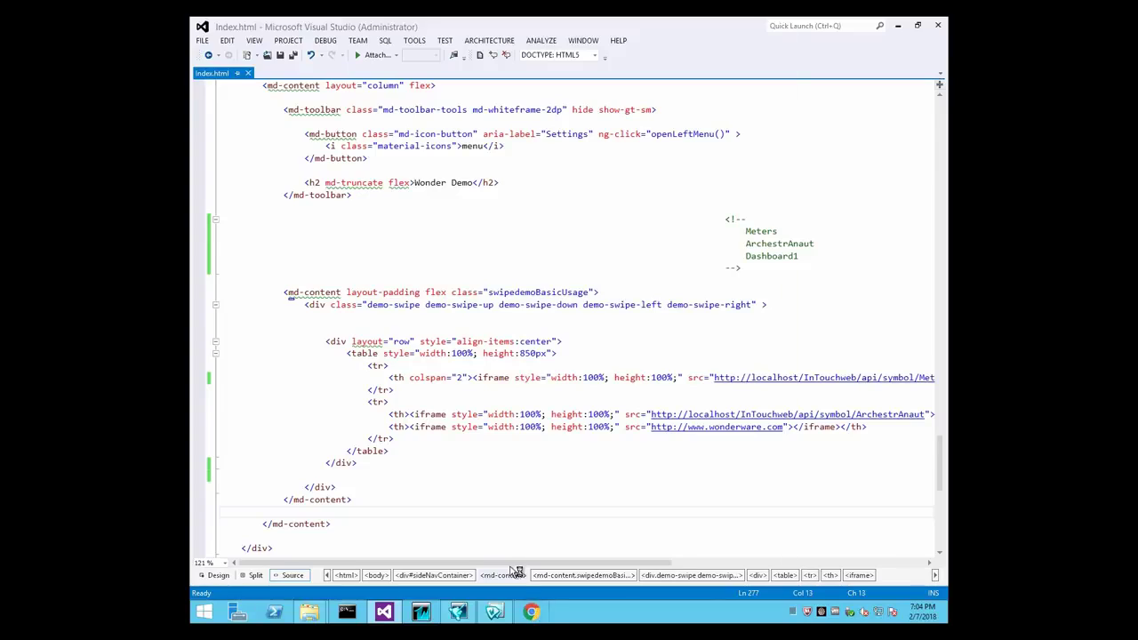
# Load the bookmarked Index.html page, resize the Chrome window to test adaptation, then maximize
pyautogui.click(531, 611)
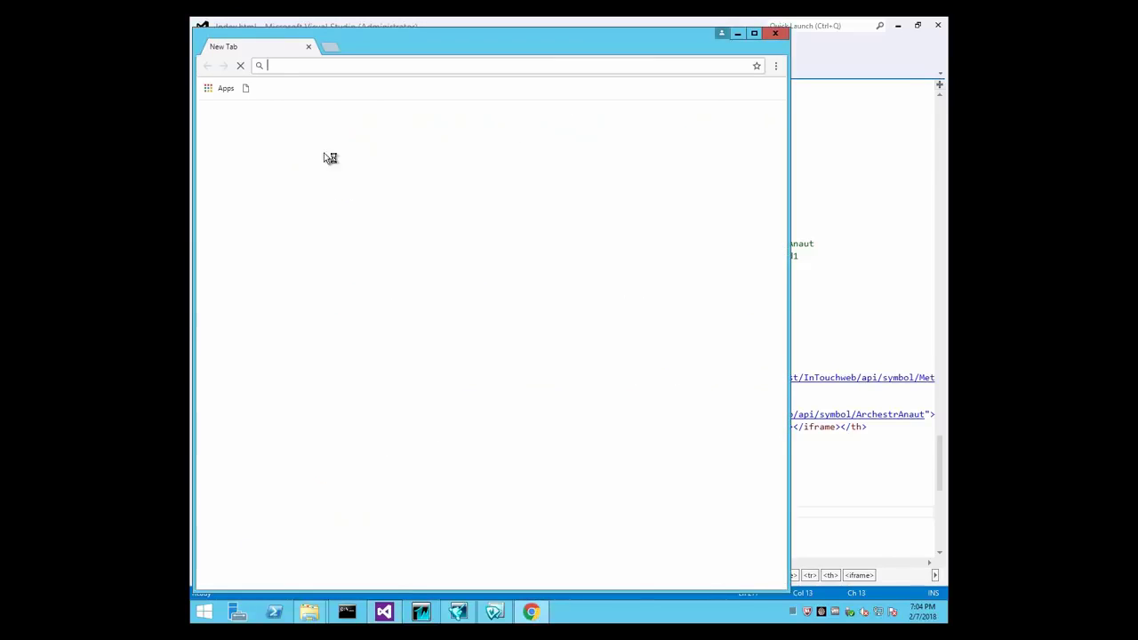
pyautogui.click(249, 91)
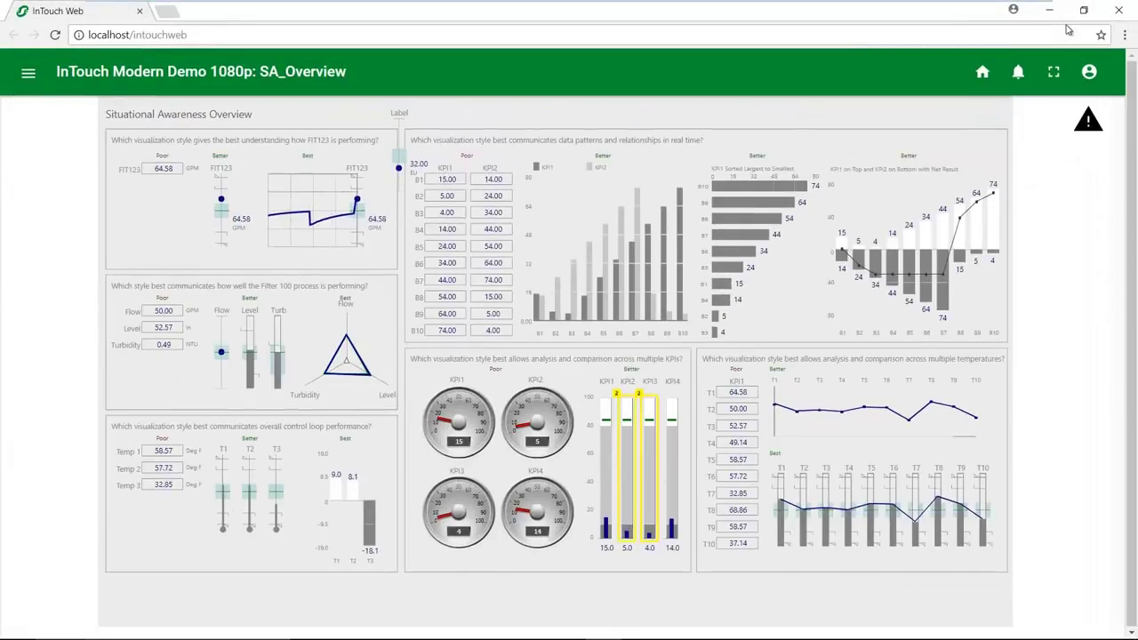
pyautogui.click(1085, 11)
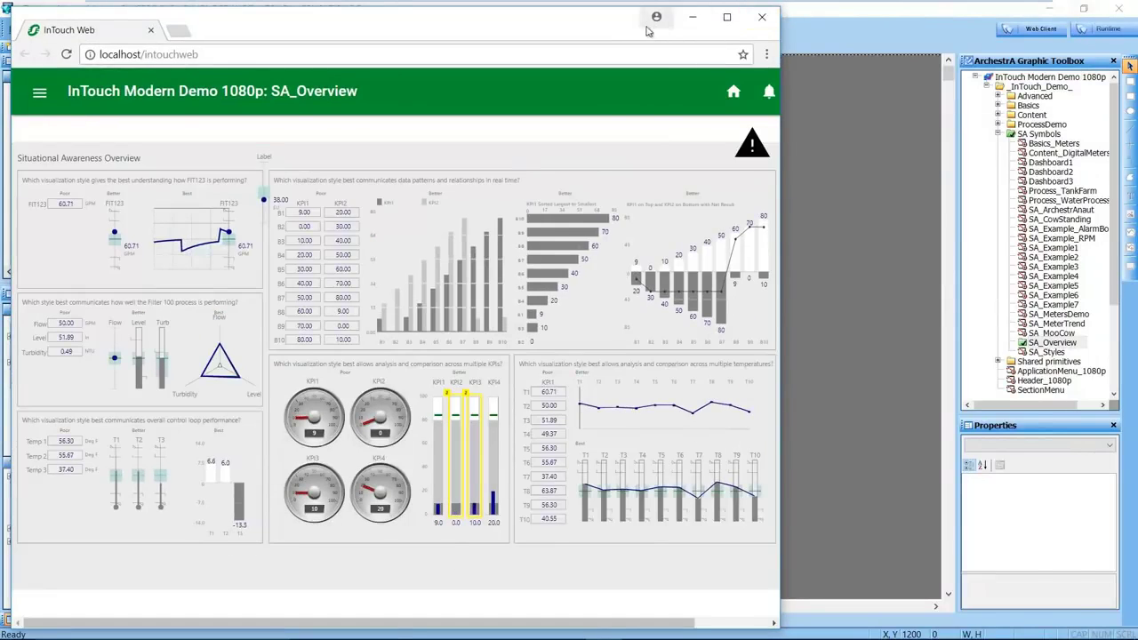
pyautogui.moveTo(565, 33); pyautogui.dragTo(697, 27)
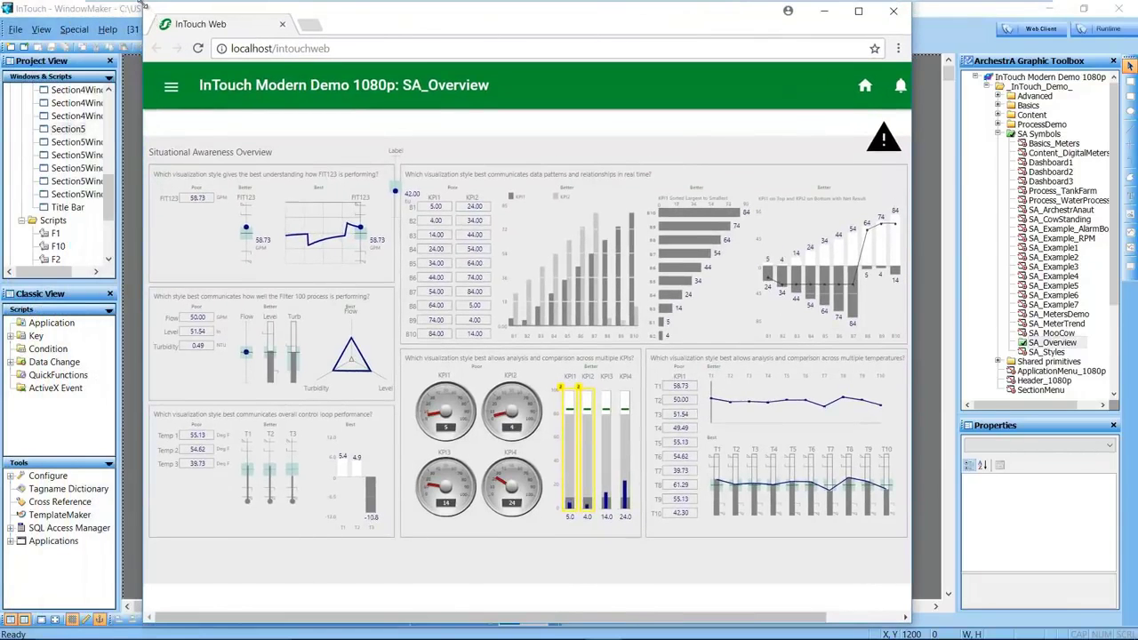
pyautogui.moveTo(227, 33); pyautogui.dragTo(255, 57)
pyautogui.moveTo(171, 28); pyautogui.dragTo(268, 122)
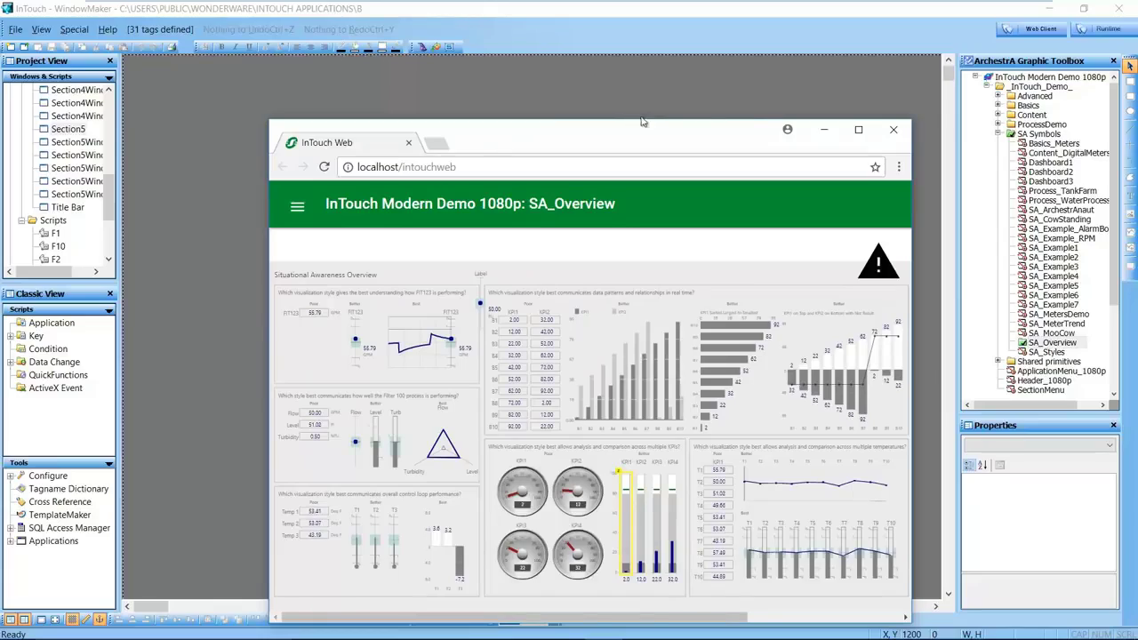
pyautogui.click(858, 131)
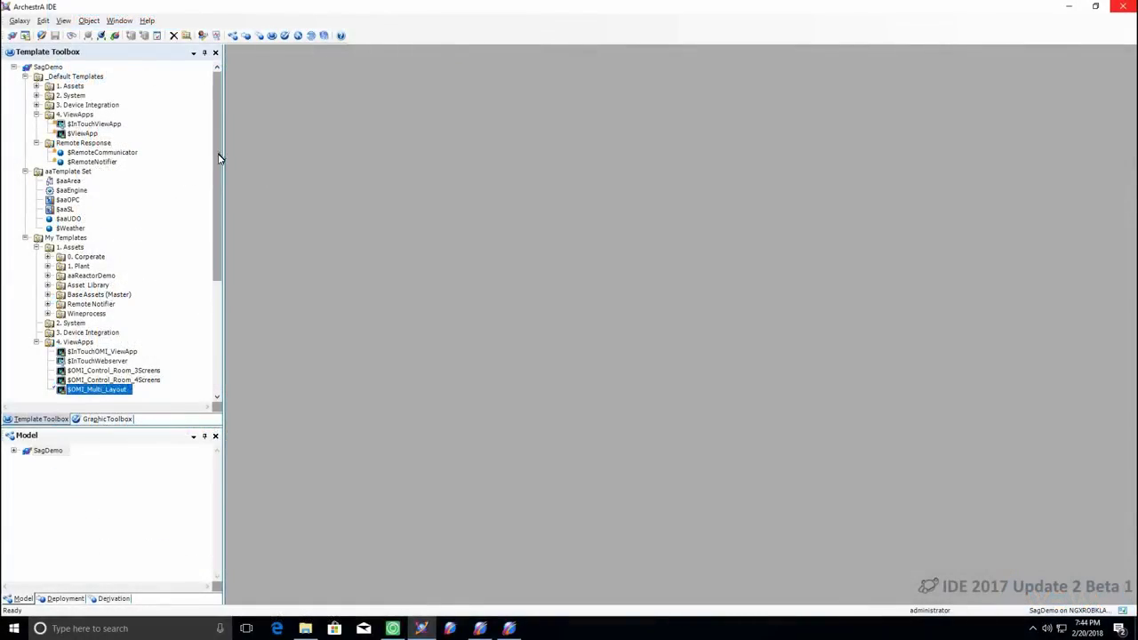
# Scroll the Template Toolbox to 4. ViewApps and open $Simpler_Viewapp in its editor
pyautogui.moveTo(219, 158); pyautogui.dragTo(220, 253)
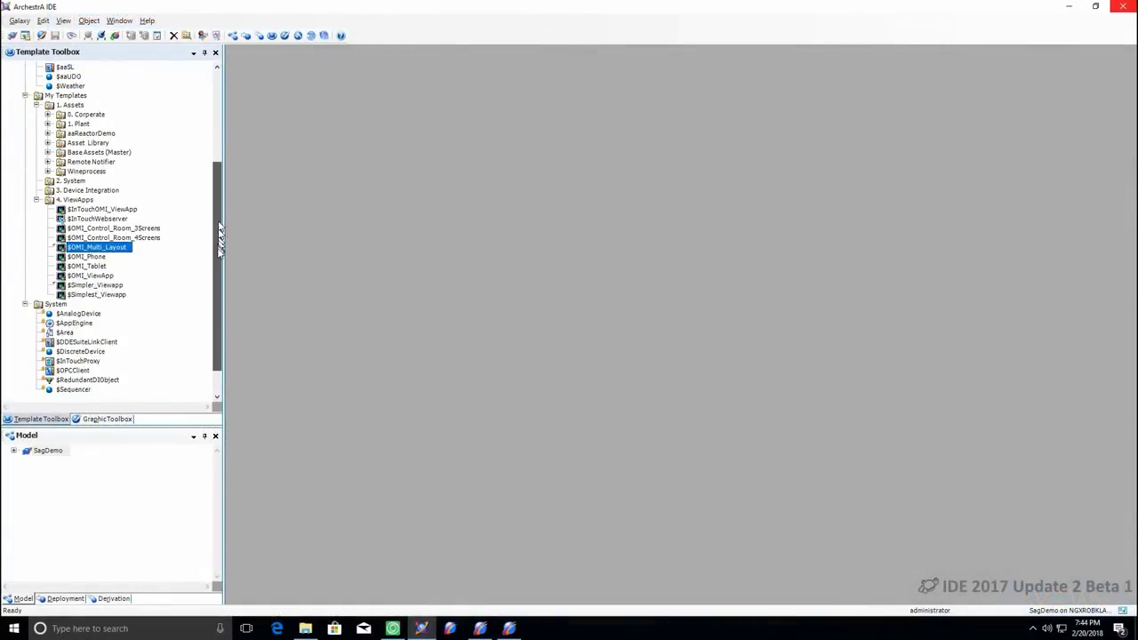
pyautogui.click(87, 277)
pyautogui.doubleClick(88, 281)
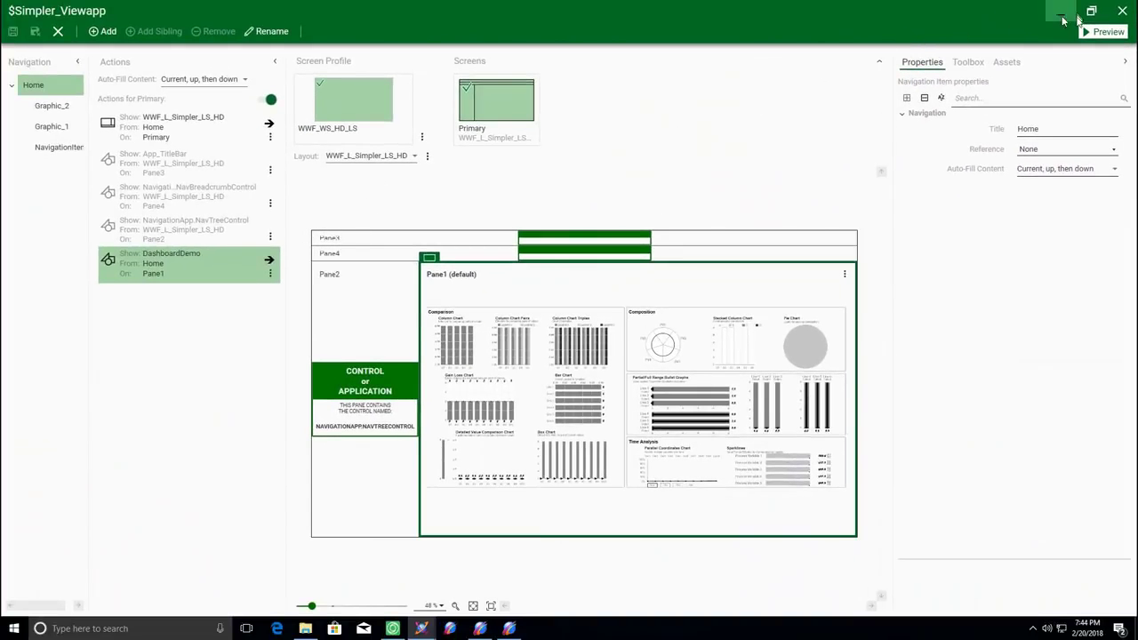
# Preview the ViewApp and visit Graphic_2, Graphic_1, then NavigationItem4's PLCSim Object Overview
pyautogui.click(1103, 31)
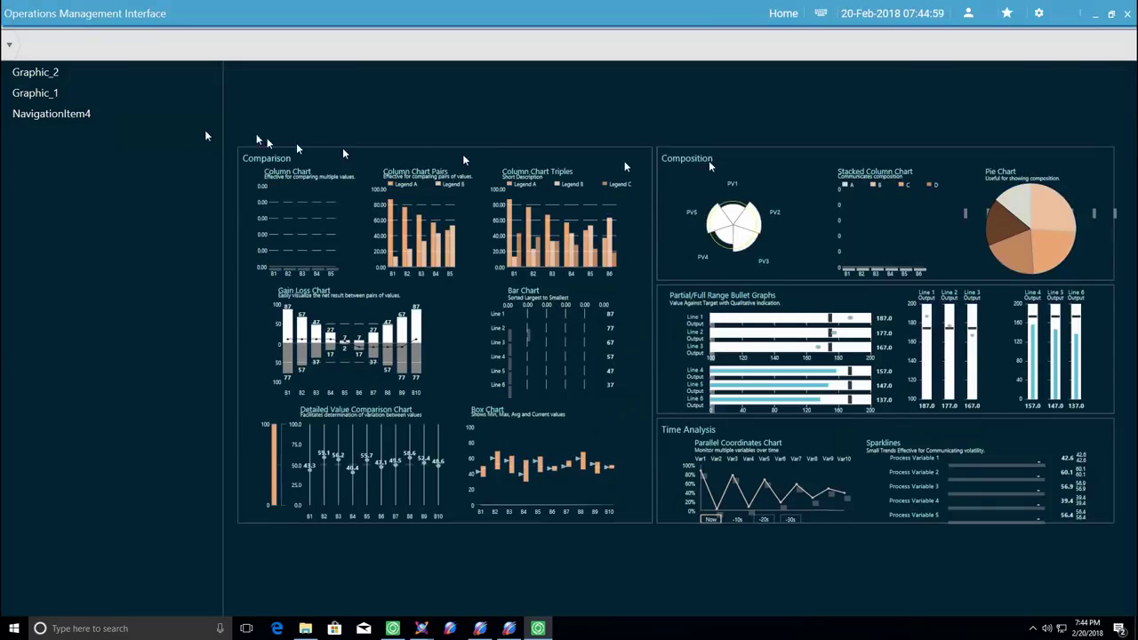
pyautogui.click(9, 48)
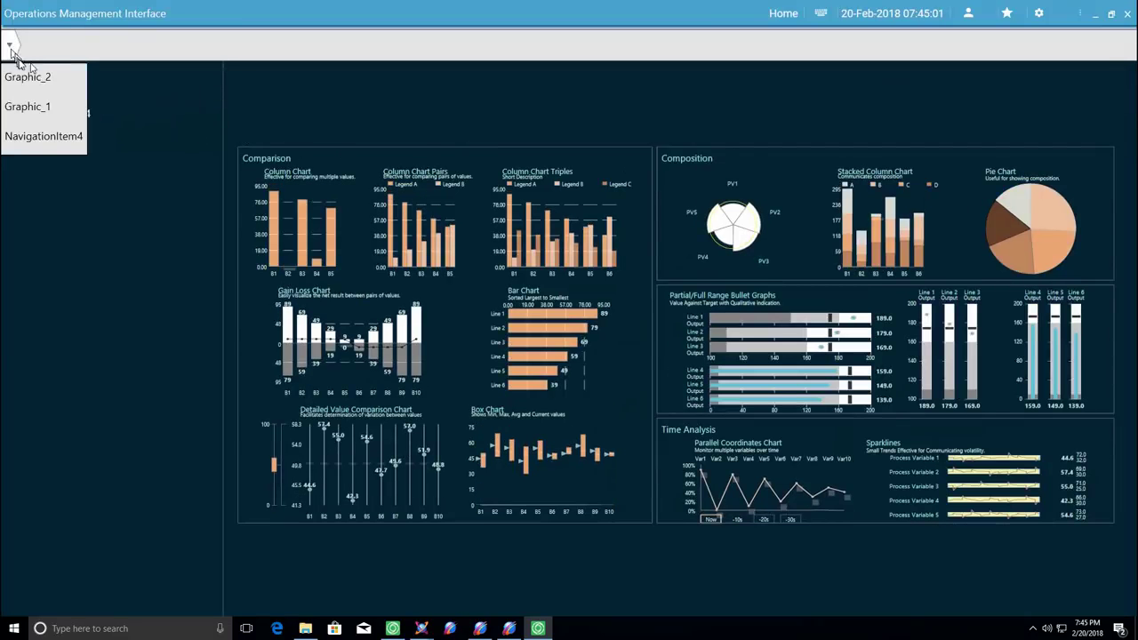
pyautogui.click(37, 72)
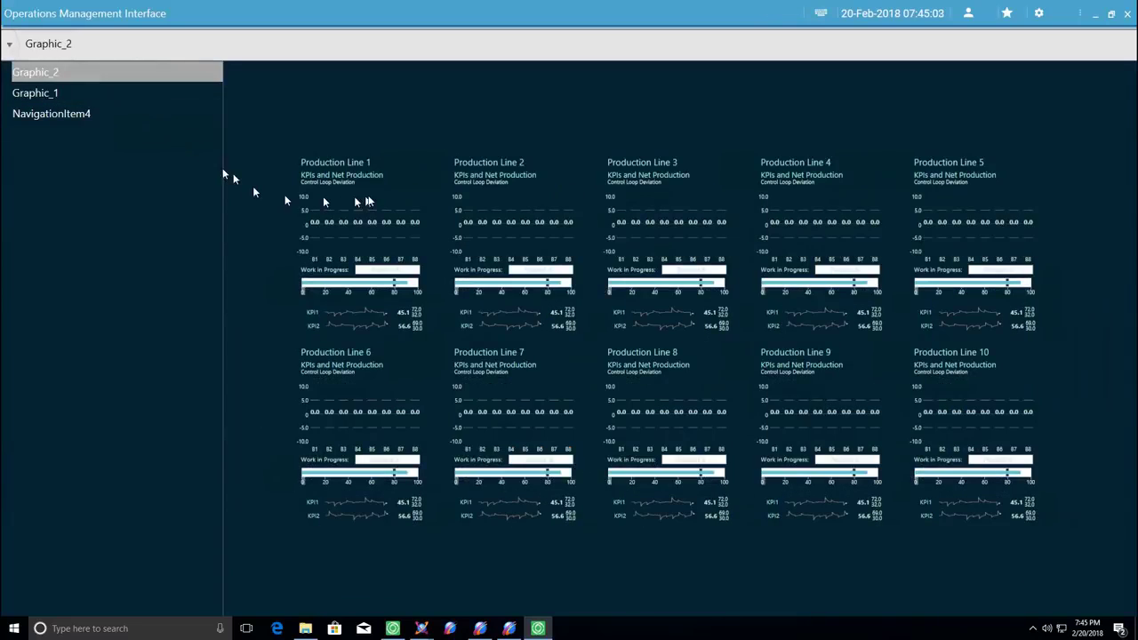
pyautogui.click(85, 96)
pyautogui.click(77, 115)
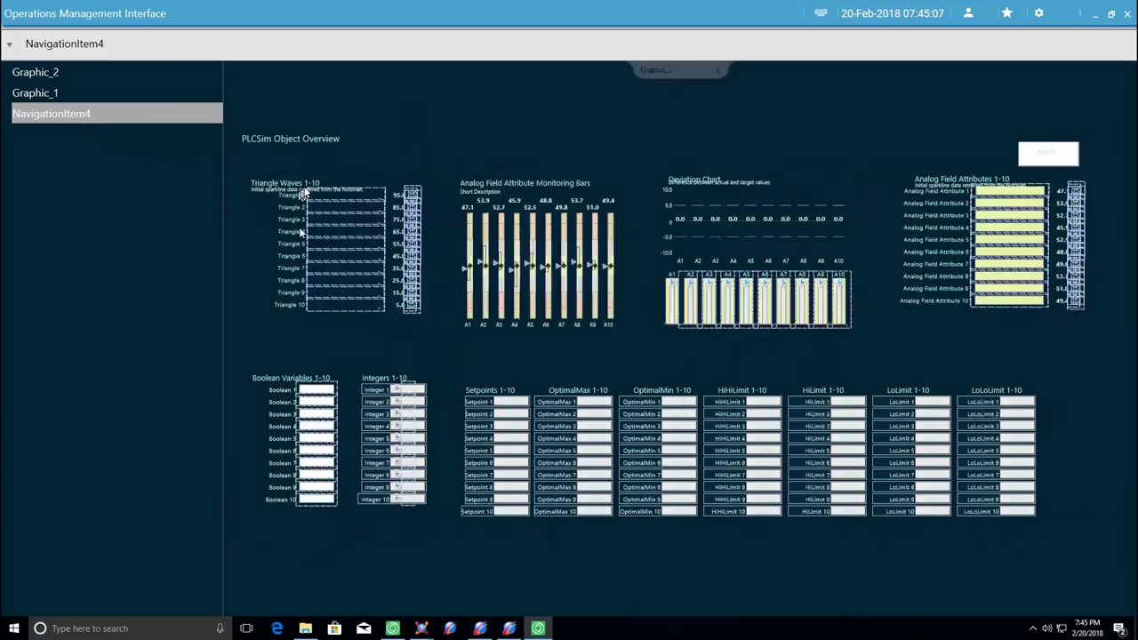
# Add a navigation item named NavigationItem1 under Home in Simpler_Viewapp
pyautogui.click(505, 625)
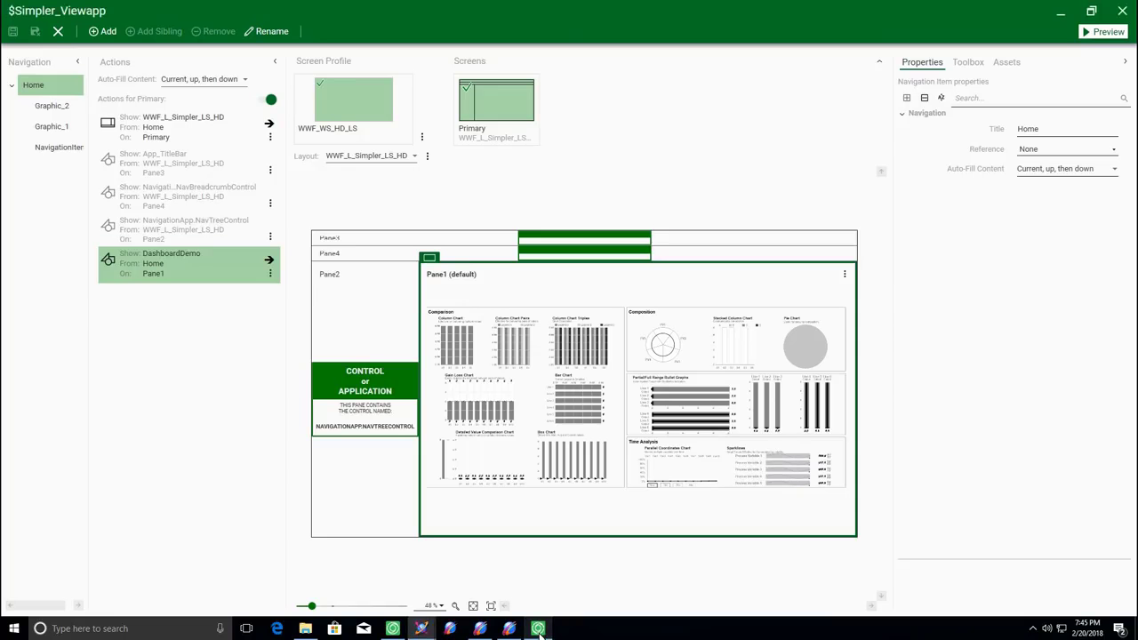
pyautogui.click(107, 32)
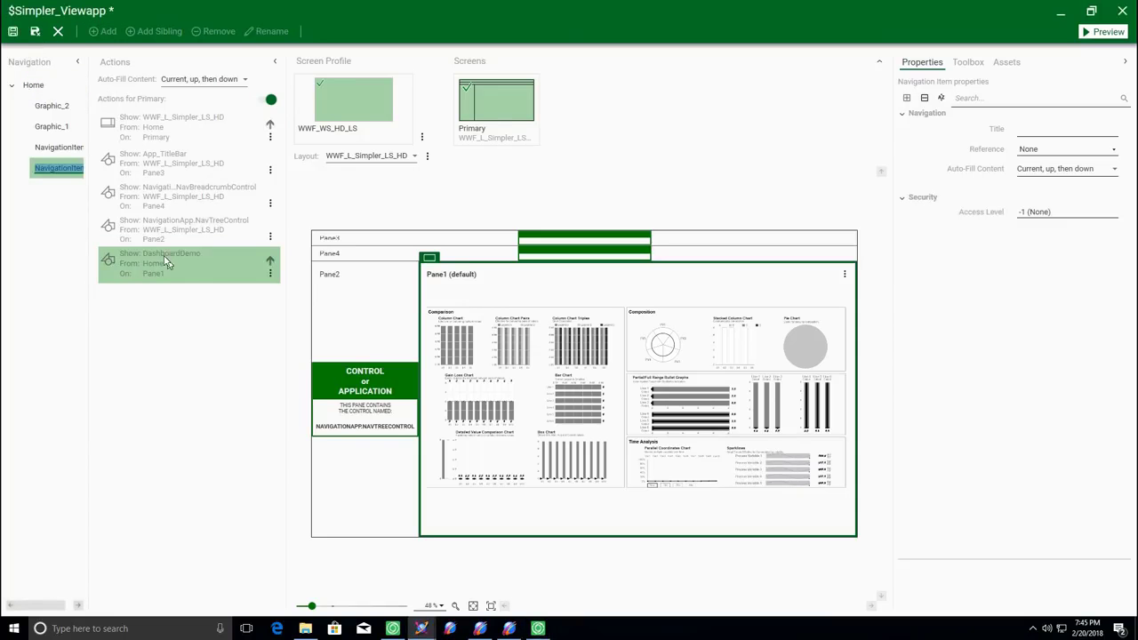
pyautogui.press('Return')
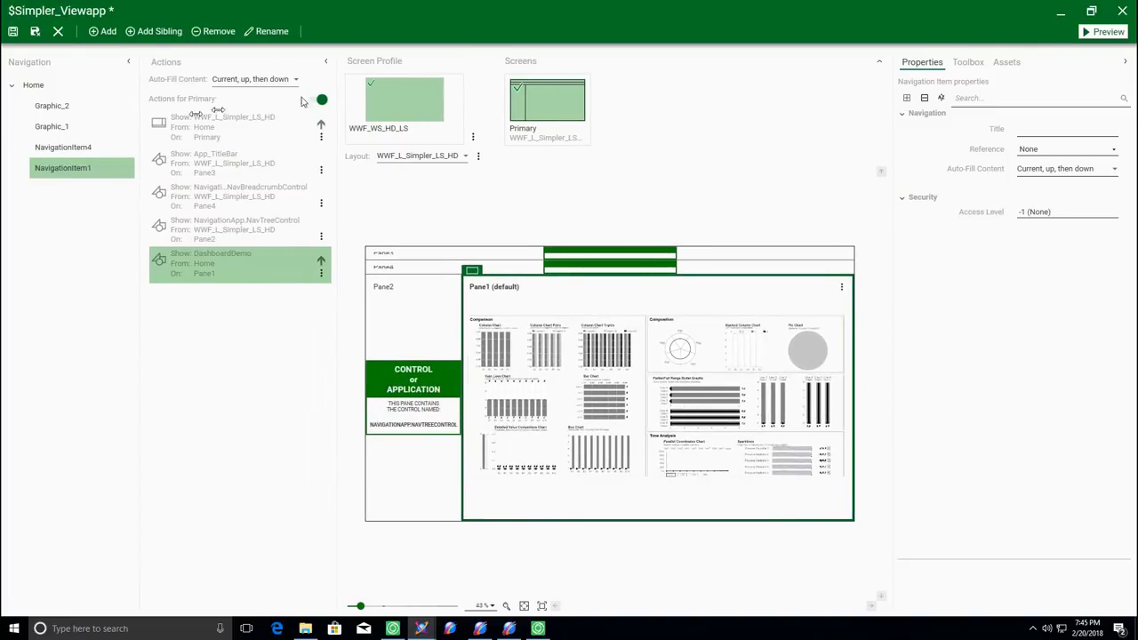
# Place Overview_Level_1 content into Pane1 and save the ViewApp
pyautogui.click(967, 61)
pyautogui.click(972, 86)
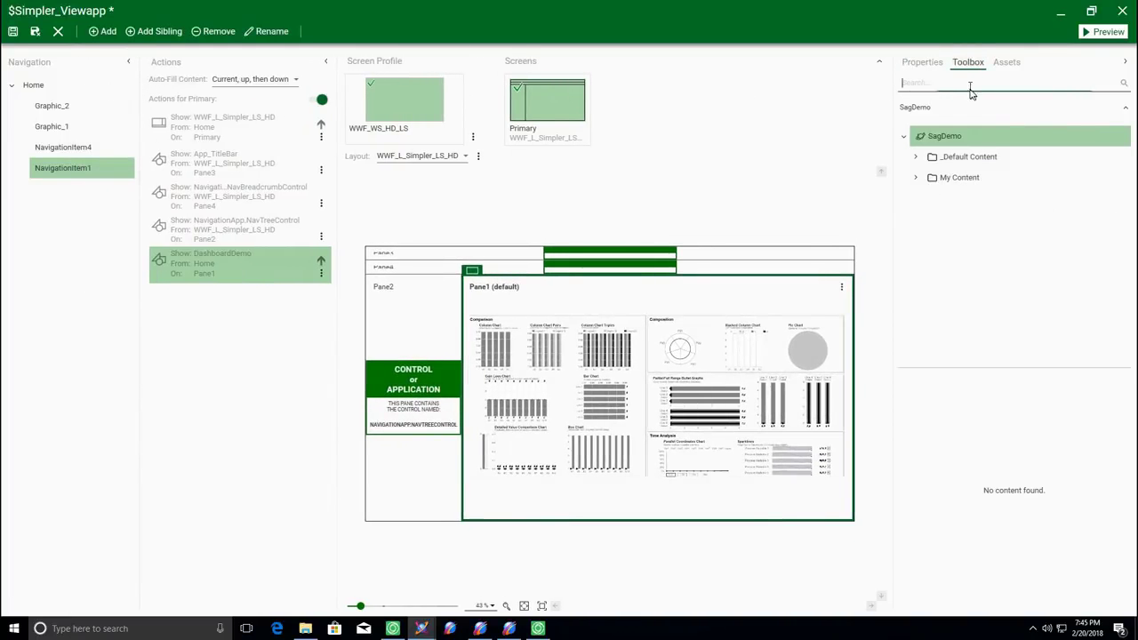
pyautogui.write('overv')
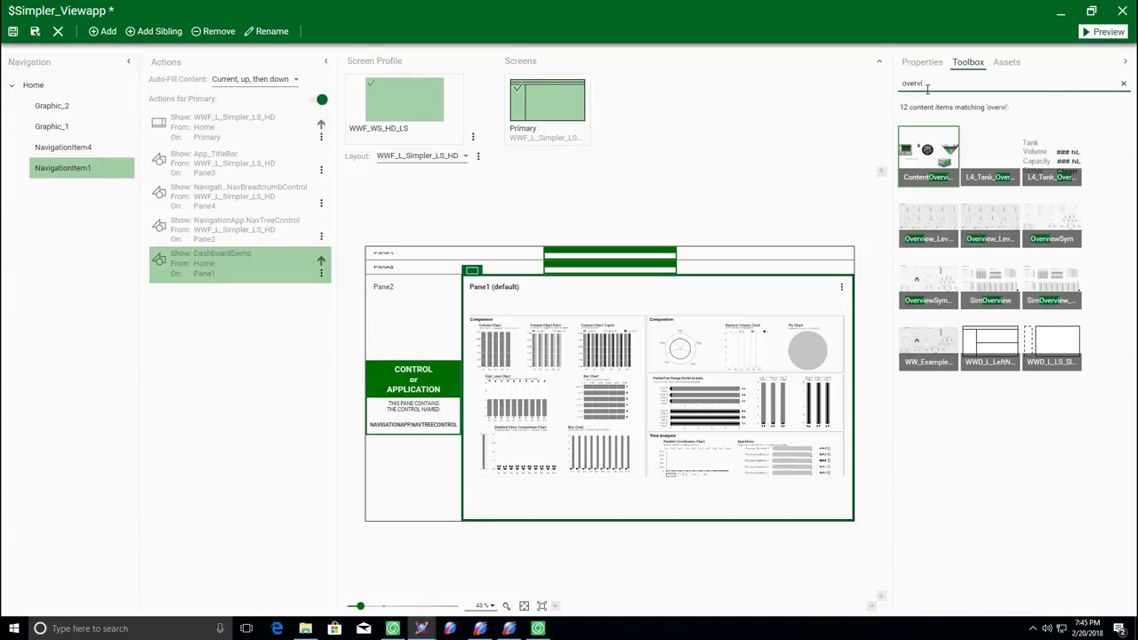
pyautogui.write('i')
pyautogui.moveTo(941, 218); pyautogui.dragTo(703, 397)
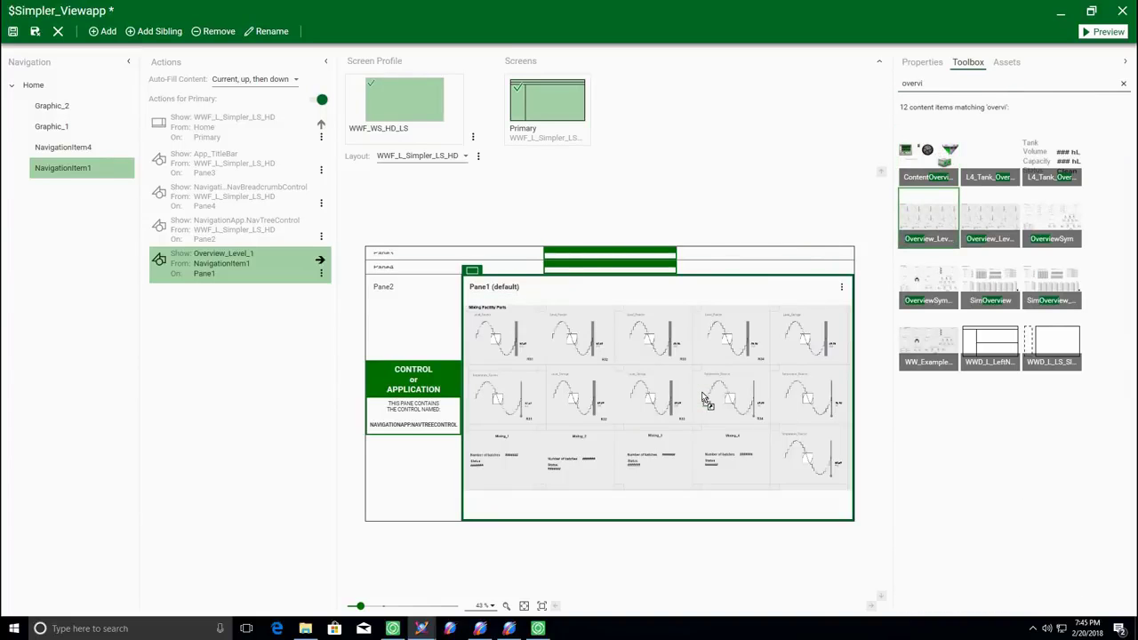
pyautogui.click(13, 31)
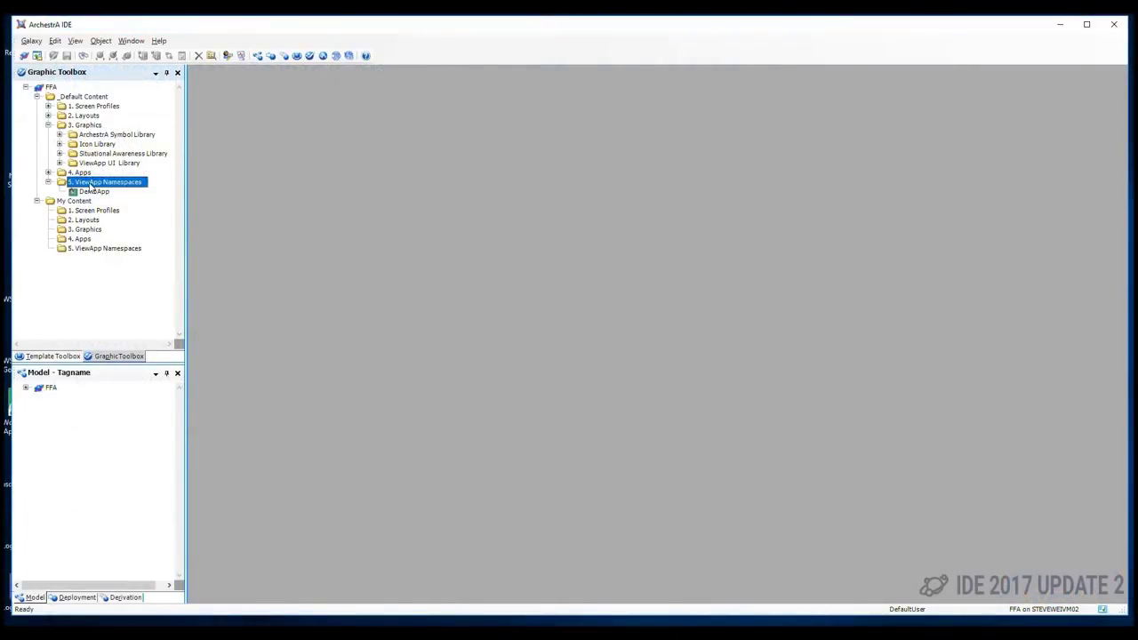
# Create ViewAppNamespace_001 under ViewApp Namespaces and add two attributes to it
pyautogui.rightClick(90, 187)
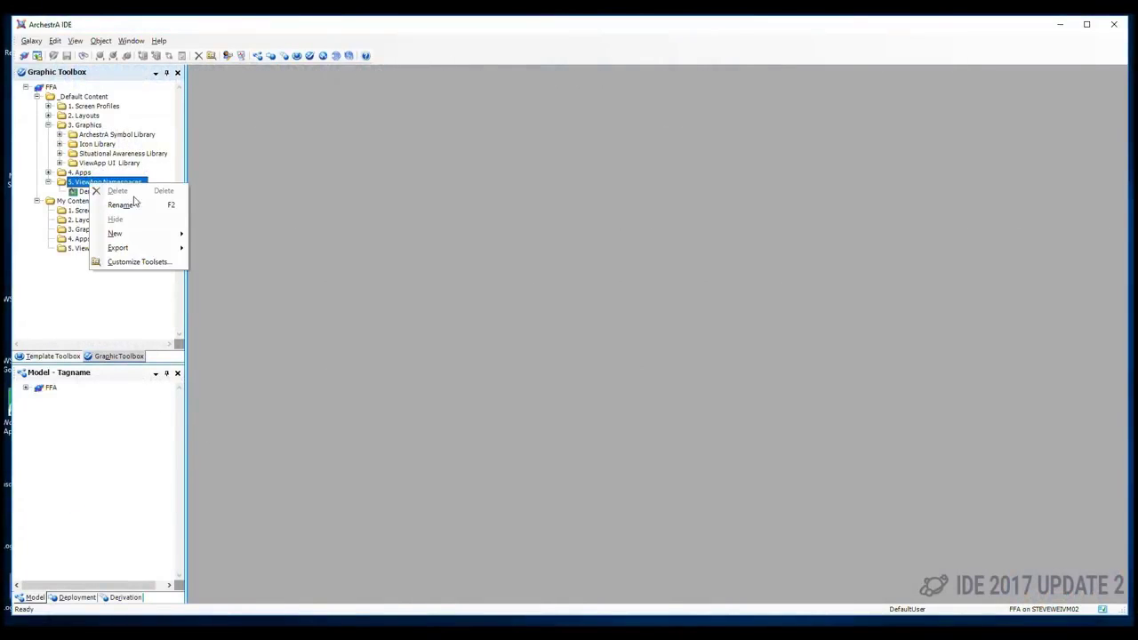
pyautogui.moveTo(273, 222)
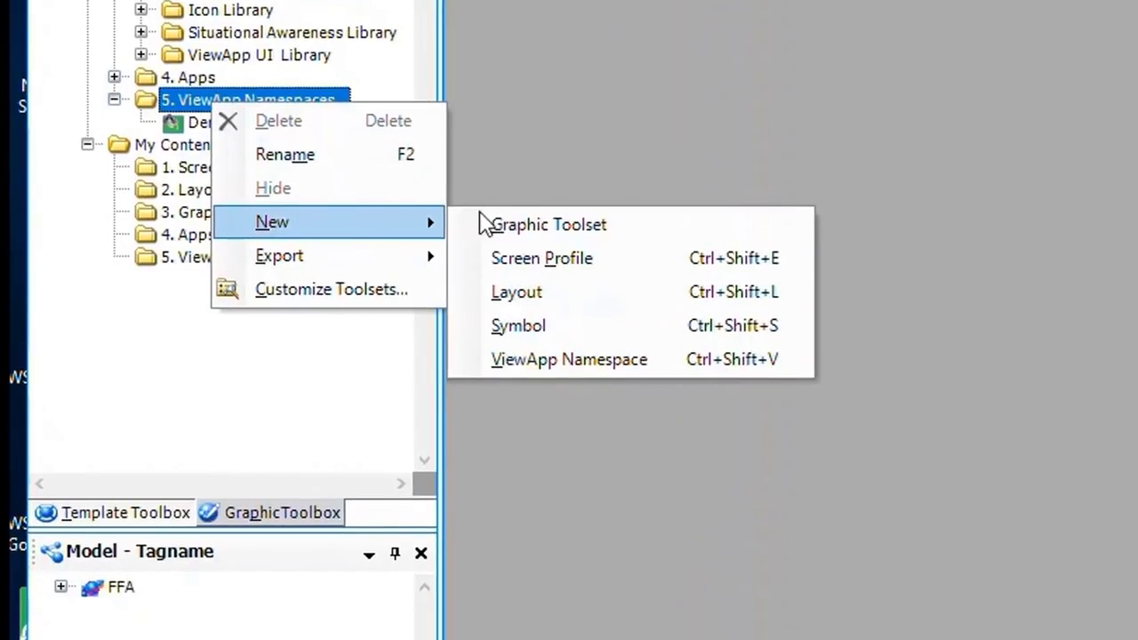
pyautogui.click(519, 362)
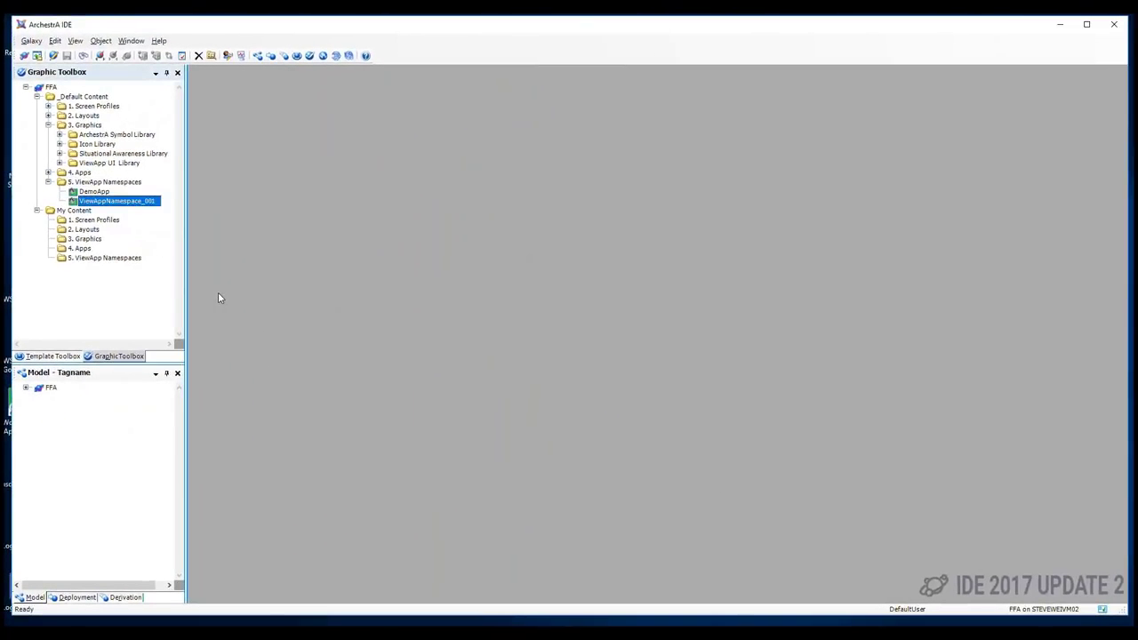
pyautogui.doubleClick(99, 201)
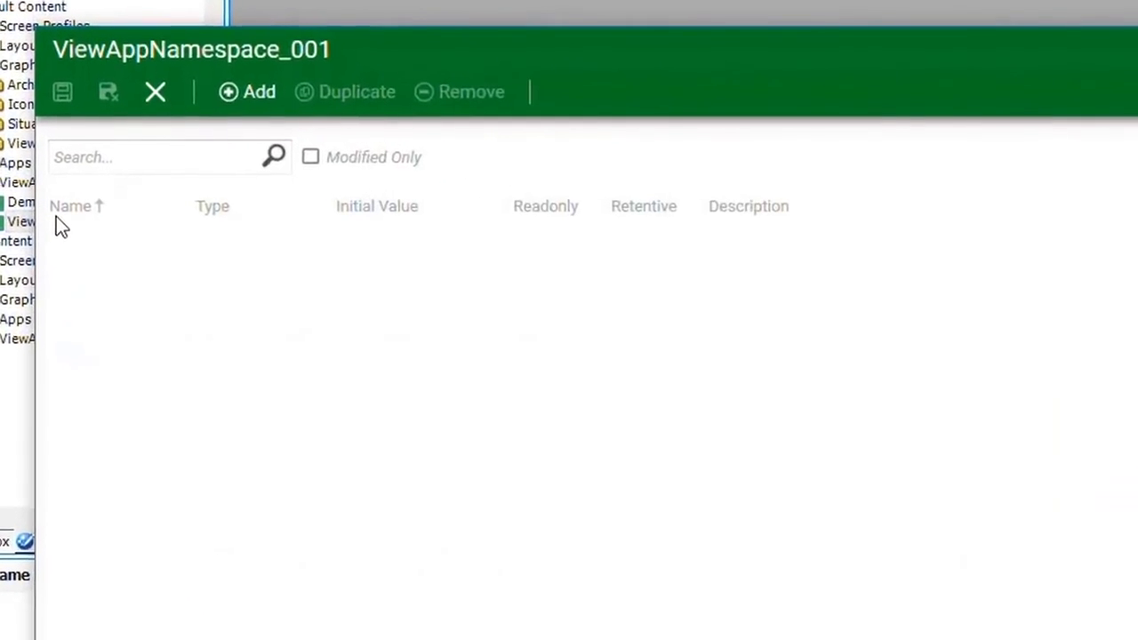
pyautogui.click(252, 88)
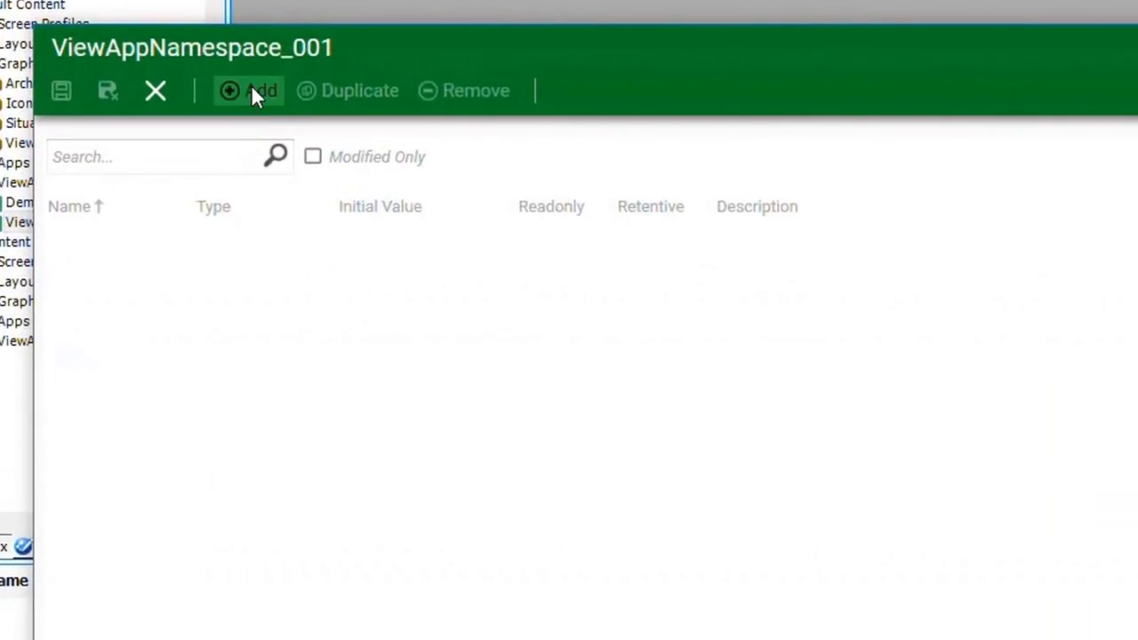
pyautogui.click(251, 90)
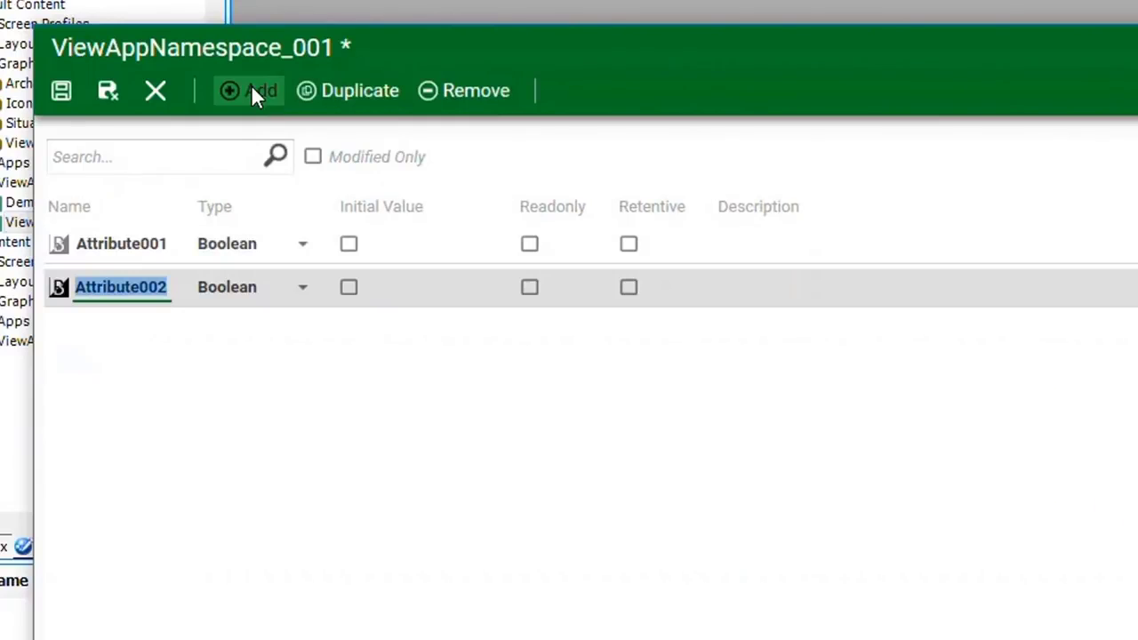
# Rename Attribute001 to IndexLevel with the Integer data type
pyautogui.click(157, 249)
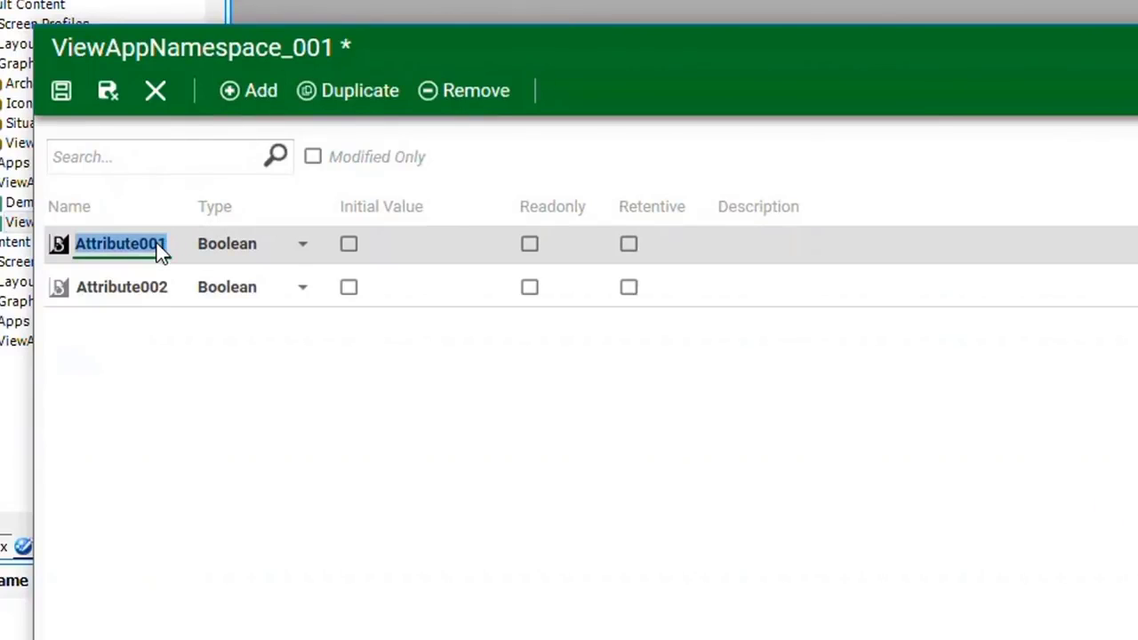
pyautogui.write('IndexLev')
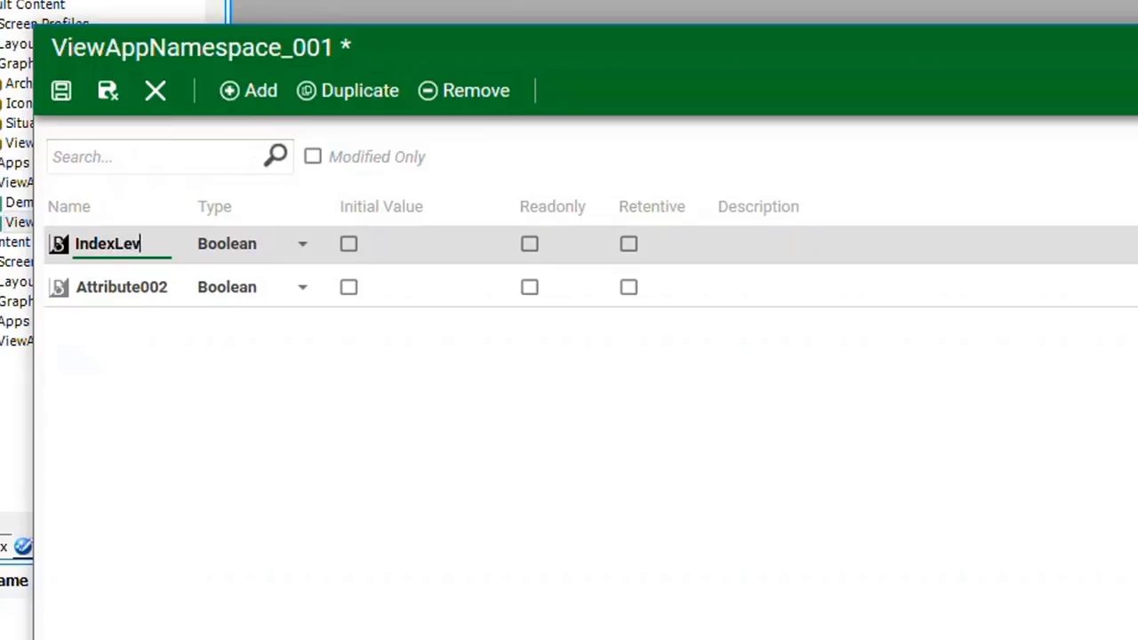
pyautogui.write('el')
pyautogui.click(299, 244)
pyautogui.click(230, 289)
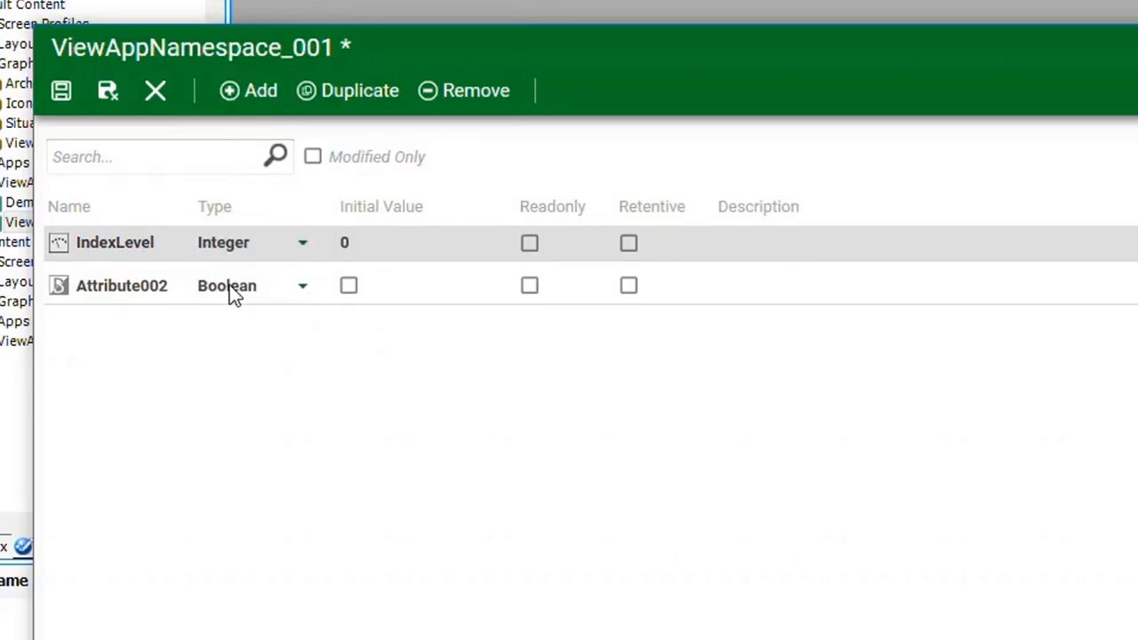
# Rename Attribute002 to ShowAllPumps, initially true, described 'Shared with all apps'
pyautogui.click(117, 288)
pyautogui.write('S')
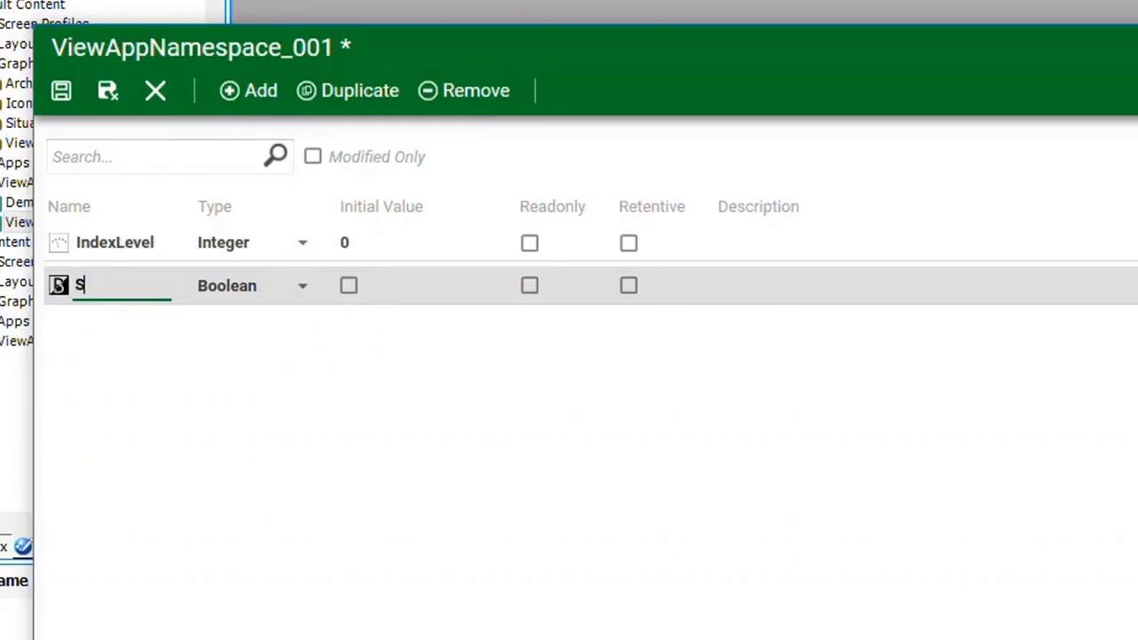
pyautogui.write('howAllPu')
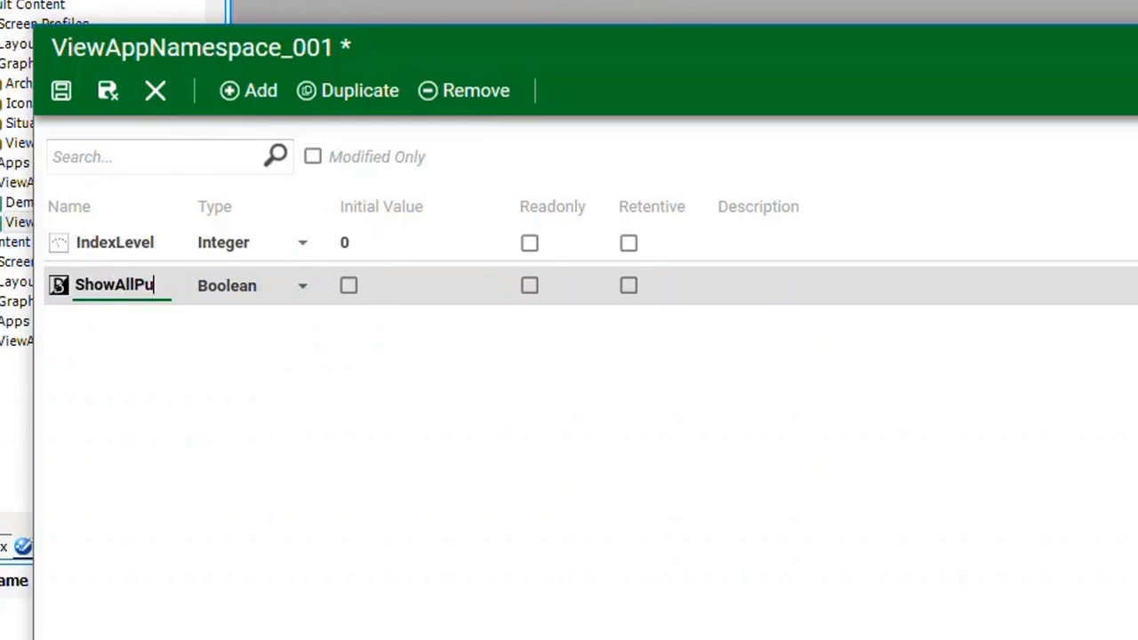
pyautogui.write('mps')
pyautogui.press('Tab')
pyautogui.click(367, 286)
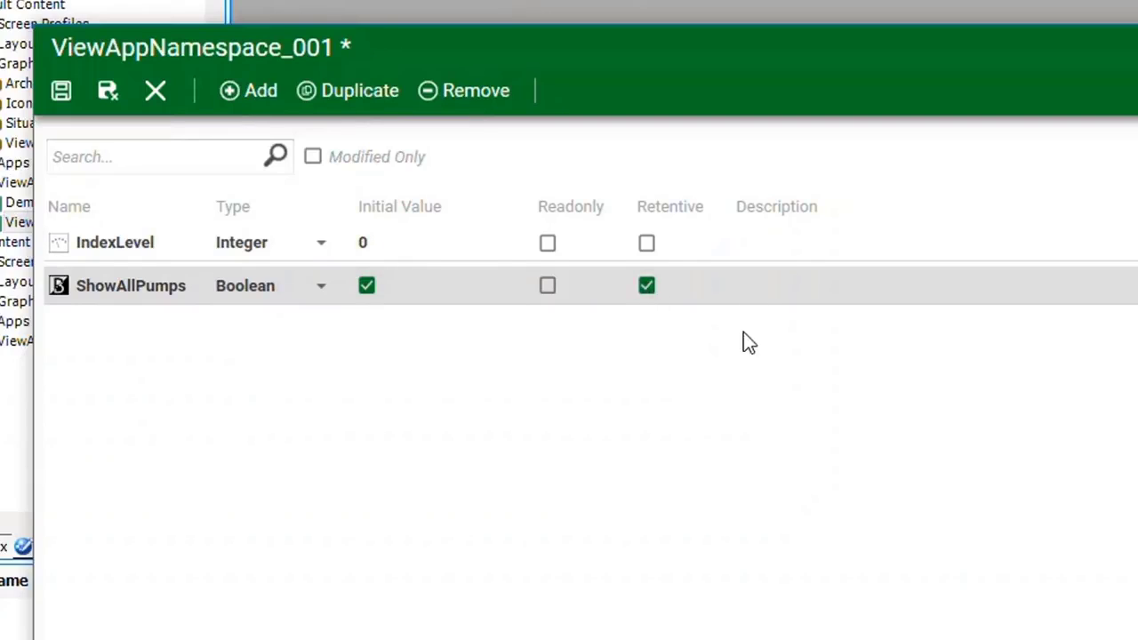
pyautogui.press('Tab')
pyautogui.write('Shared ')
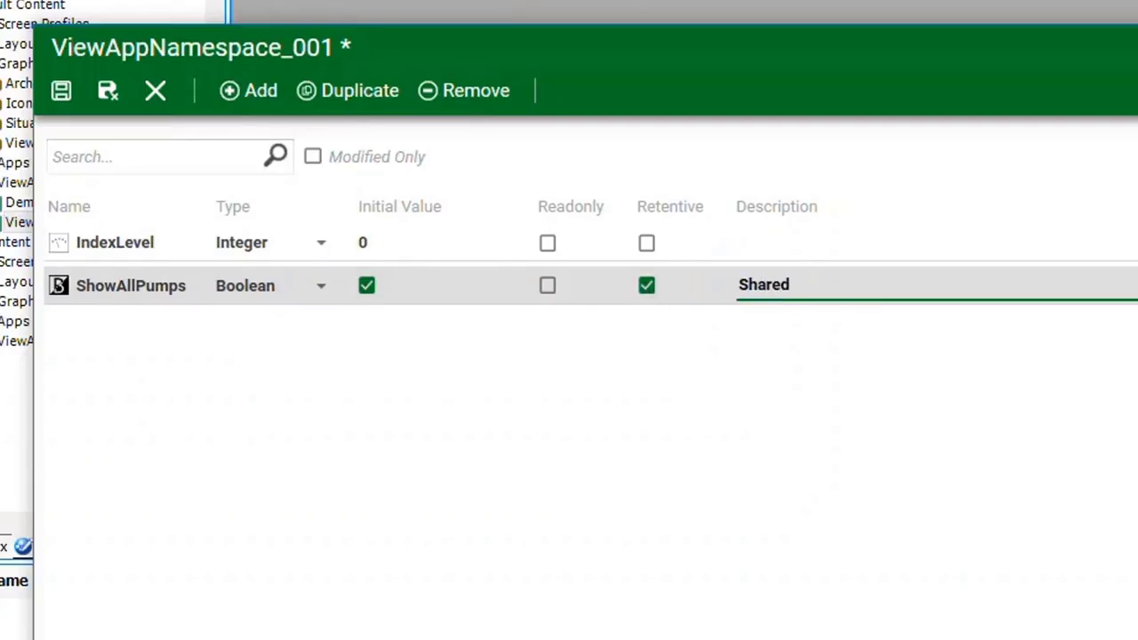
pyautogui.write('with all')
pyautogui.write('apps')
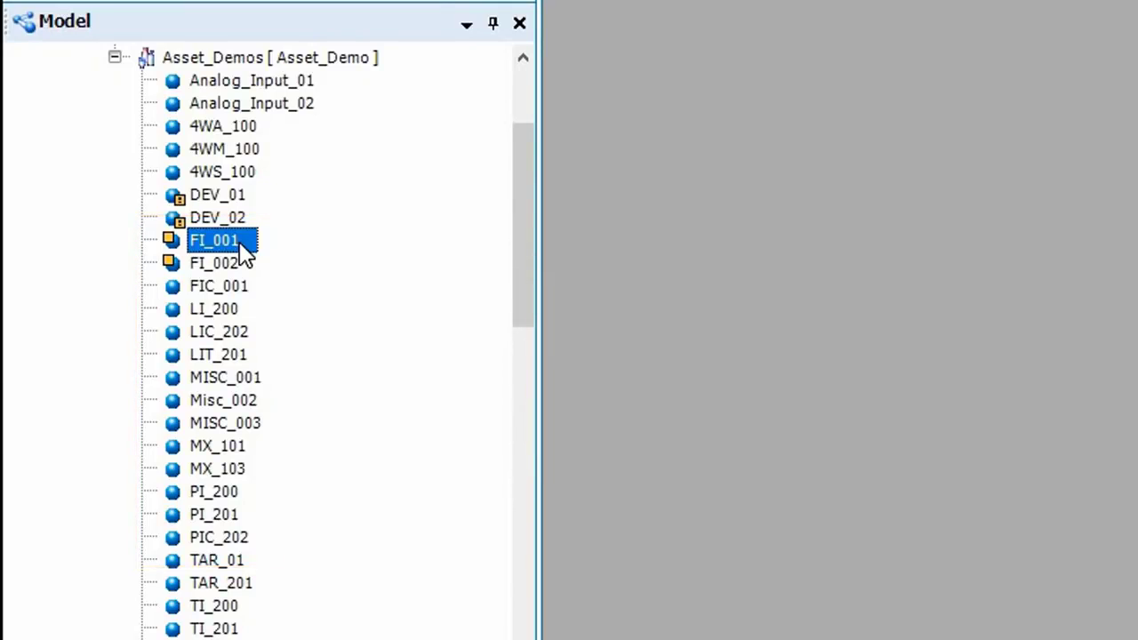
pyautogui.rightClick(436, 253)
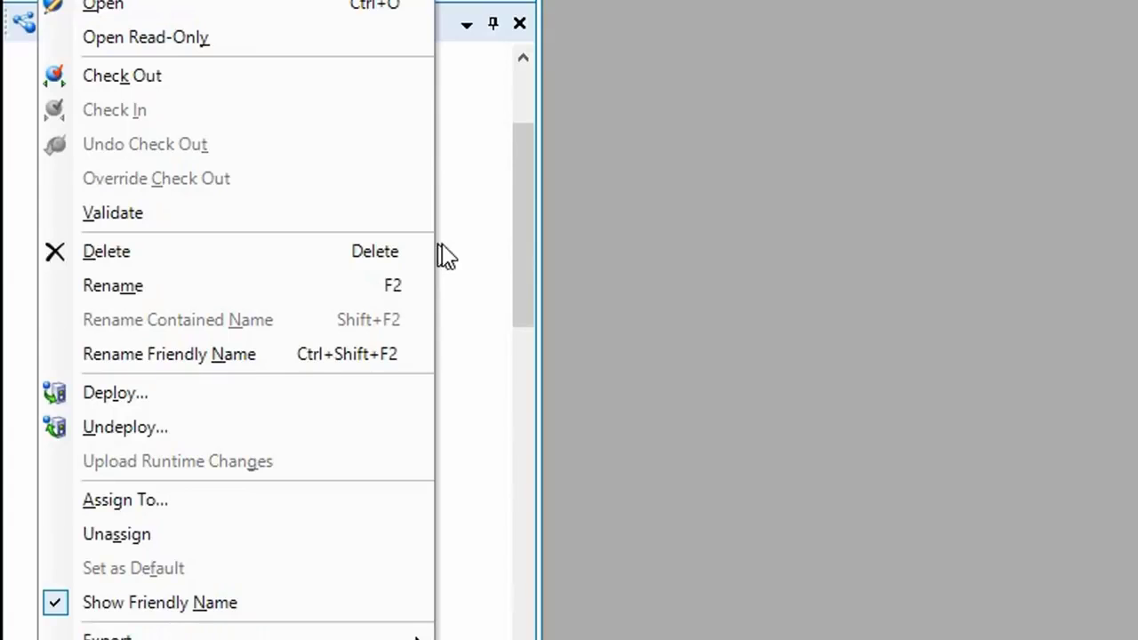
pyautogui.click(298, 354)
pyautogui.write('Flow_T')
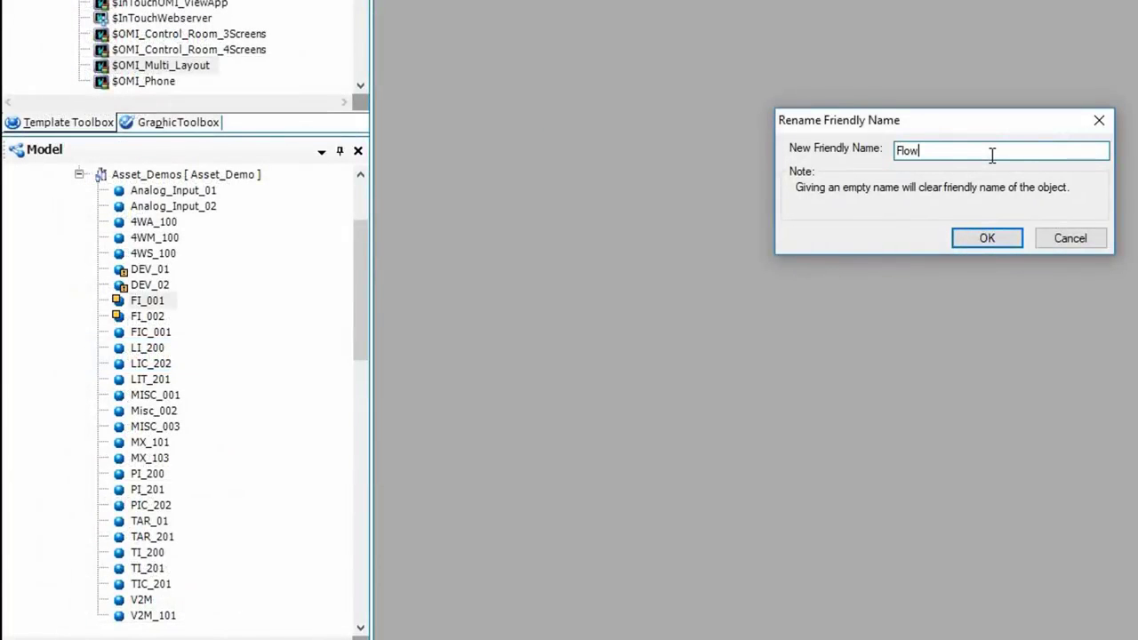
pyautogui.write('ransmitter_01')
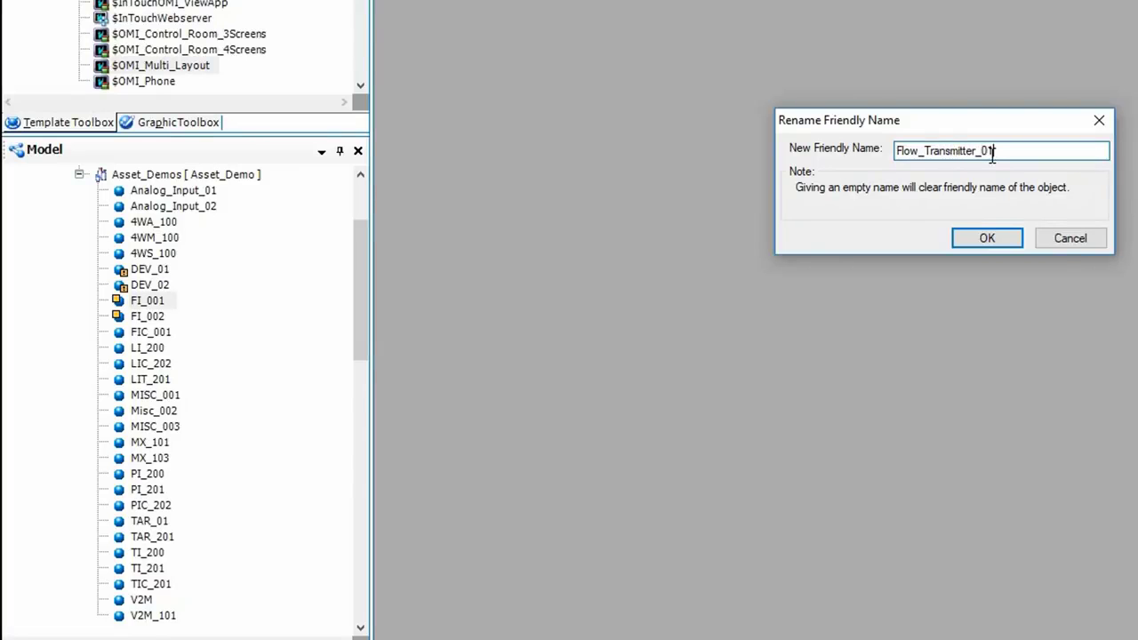
pyautogui.press('Return')
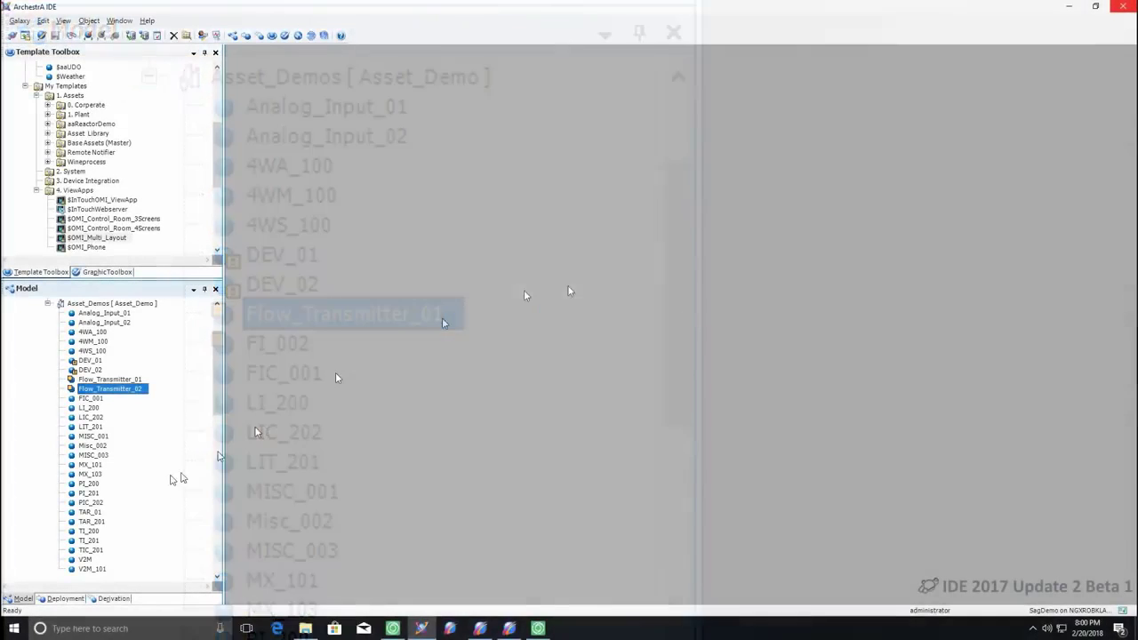
pyautogui.press('Up')
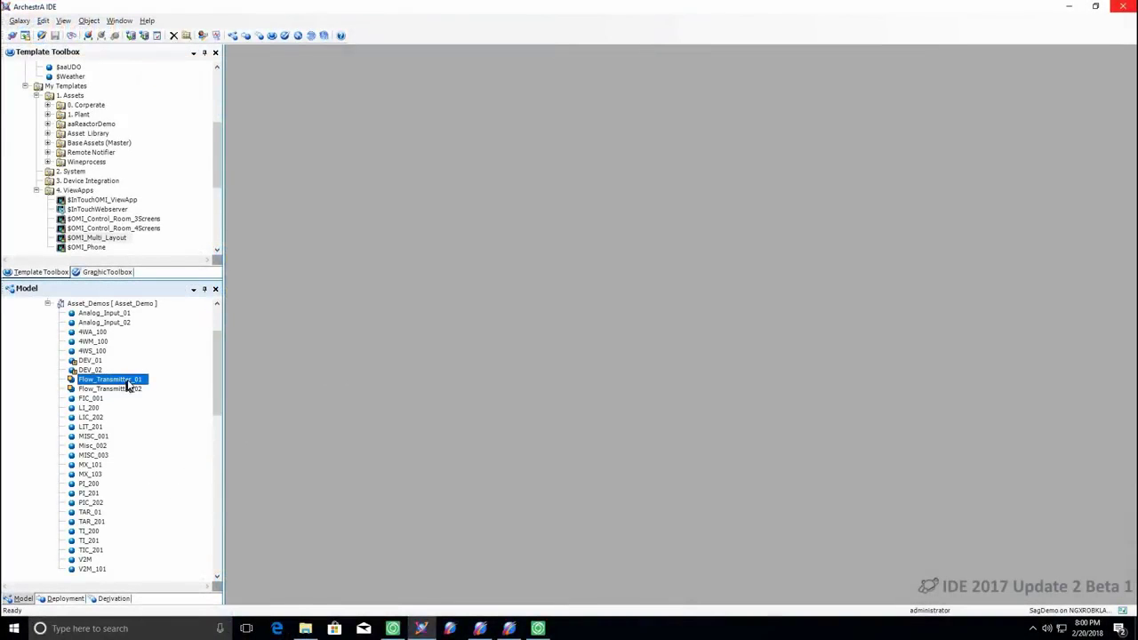
# Move Flow_Transmitter_01 and Flow_Transmitter_02 above 4WA_100, then check the order in the navigation tree
pyautogui.moveTo(129, 384); pyautogui.dragTo(98, 334)
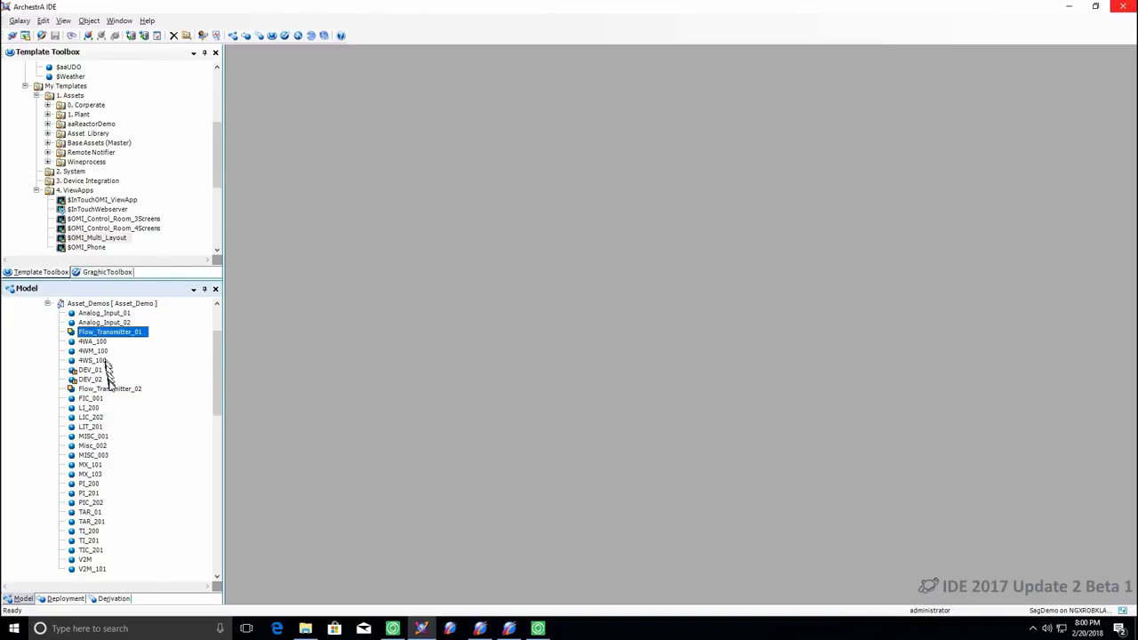
pyautogui.moveTo(113, 391); pyautogui.dragTo(98, 350)
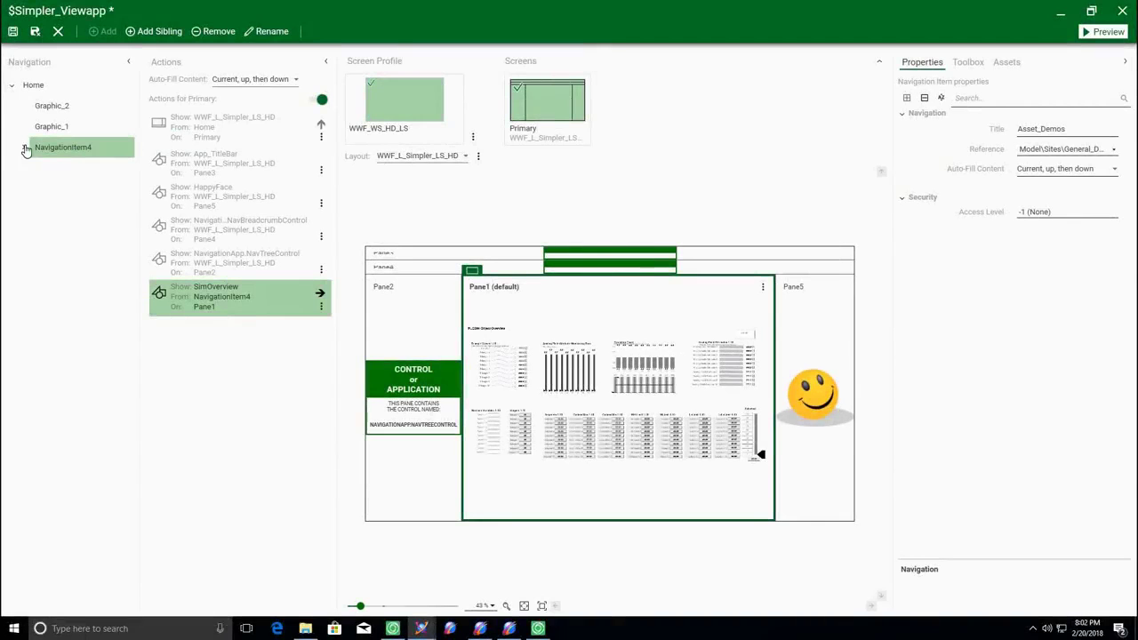
pyautogui.click(23, 147)
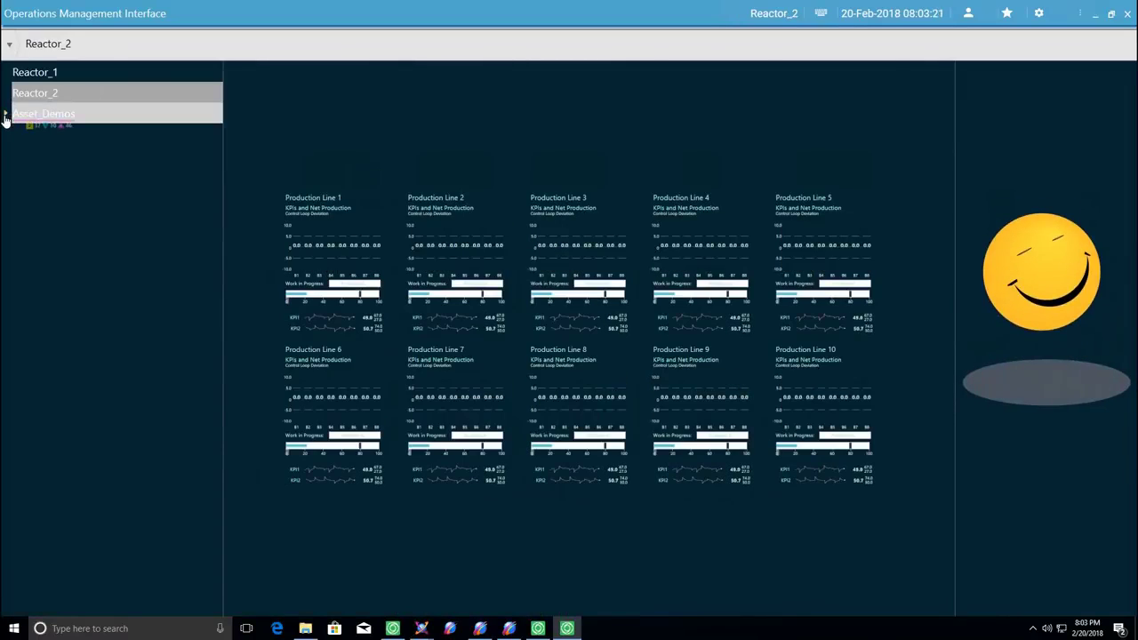
pyautogui.click(7, 114)
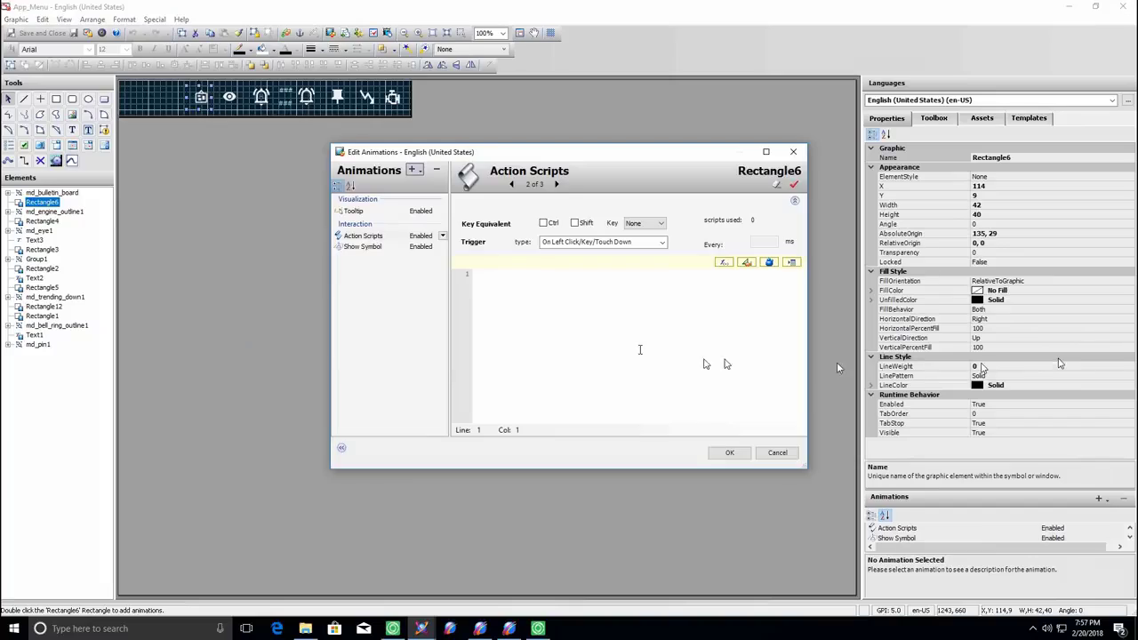
# Insert the Graphic Client ShowContent function into Rectangle6's action script
pyautogui.click(724, 262)
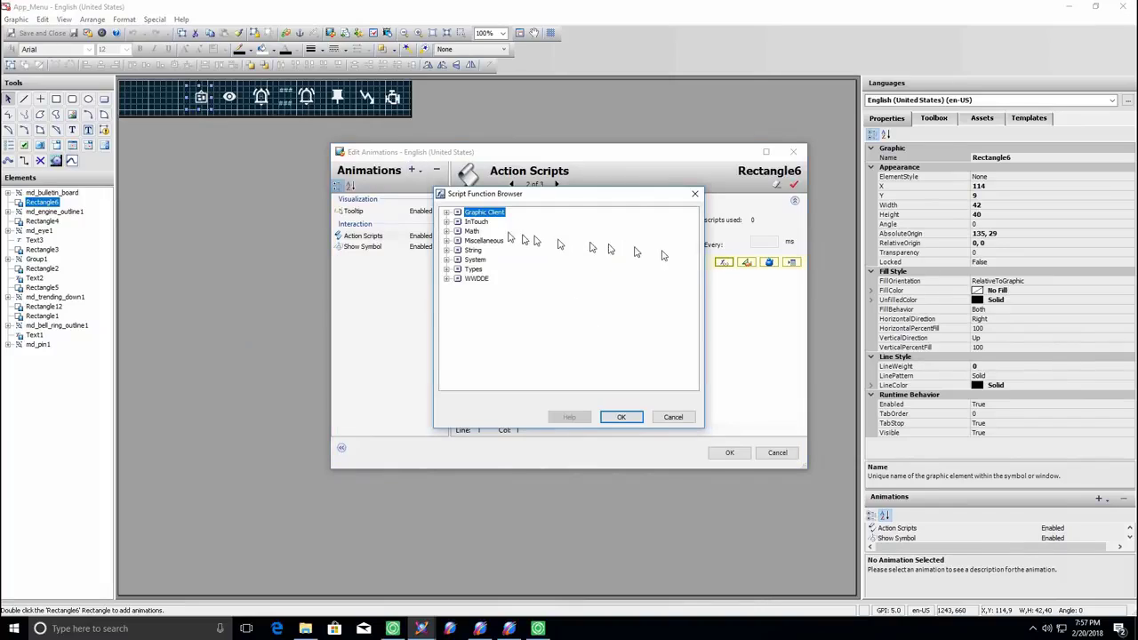
pyautogui.click(444, 212)
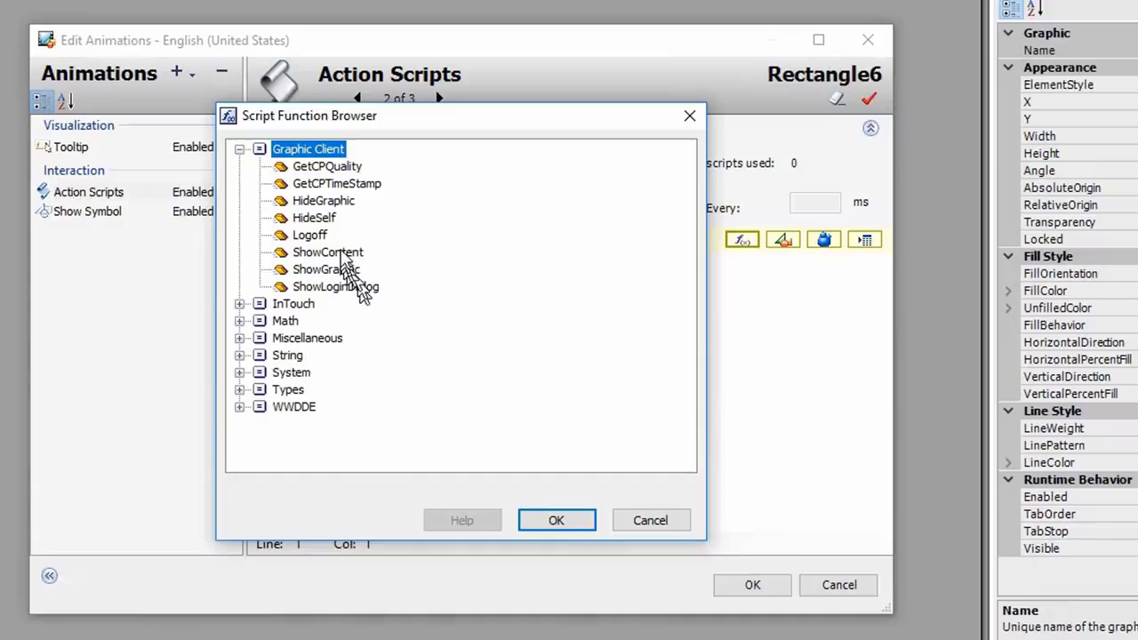
pyautogui.click(343, 255)
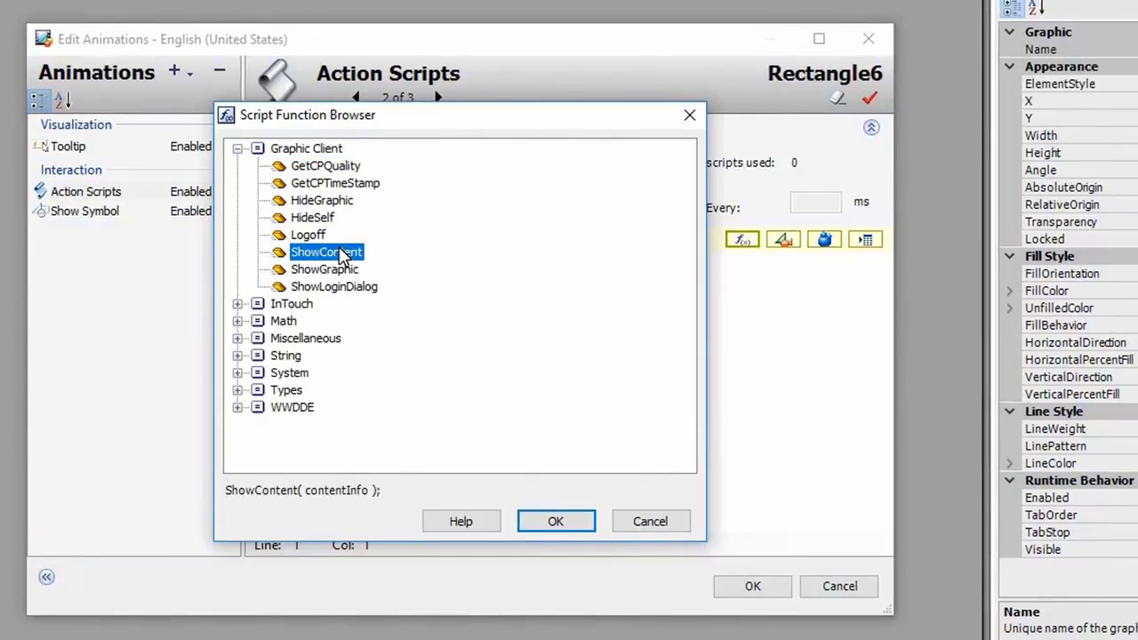
pyautogui.click(570, 523)
# Add a new line before the ShowContent call and begin a contentInfo property assignment
pyautogui.click(586, 300)
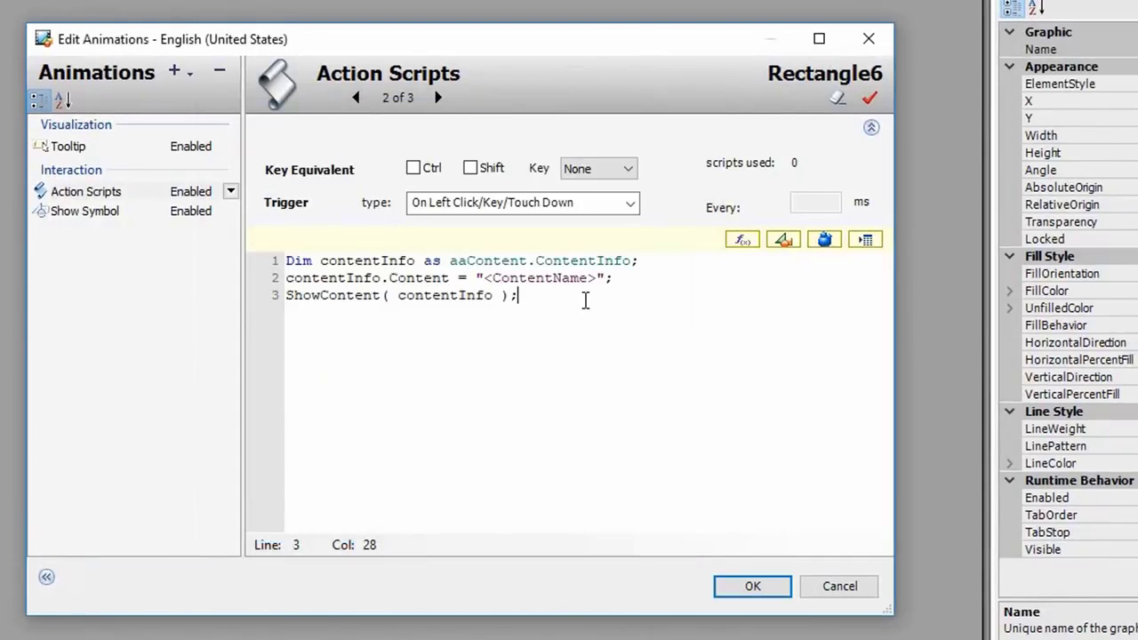
pyautogui.click(622, 283)
pyautogui.press('Return')
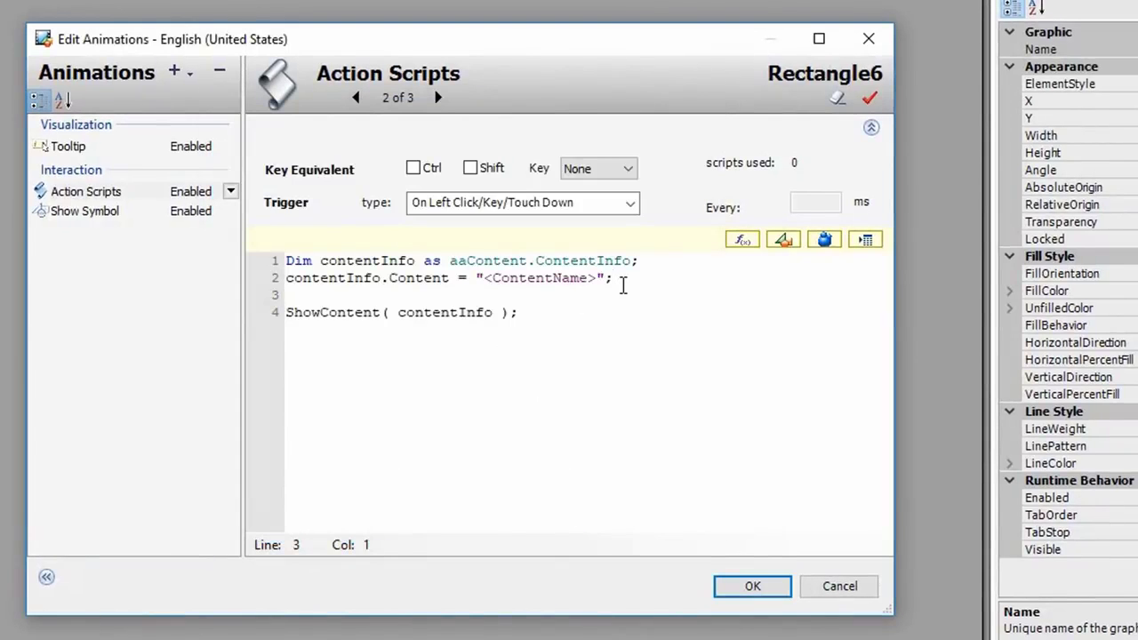
pyautogui.write('cont')
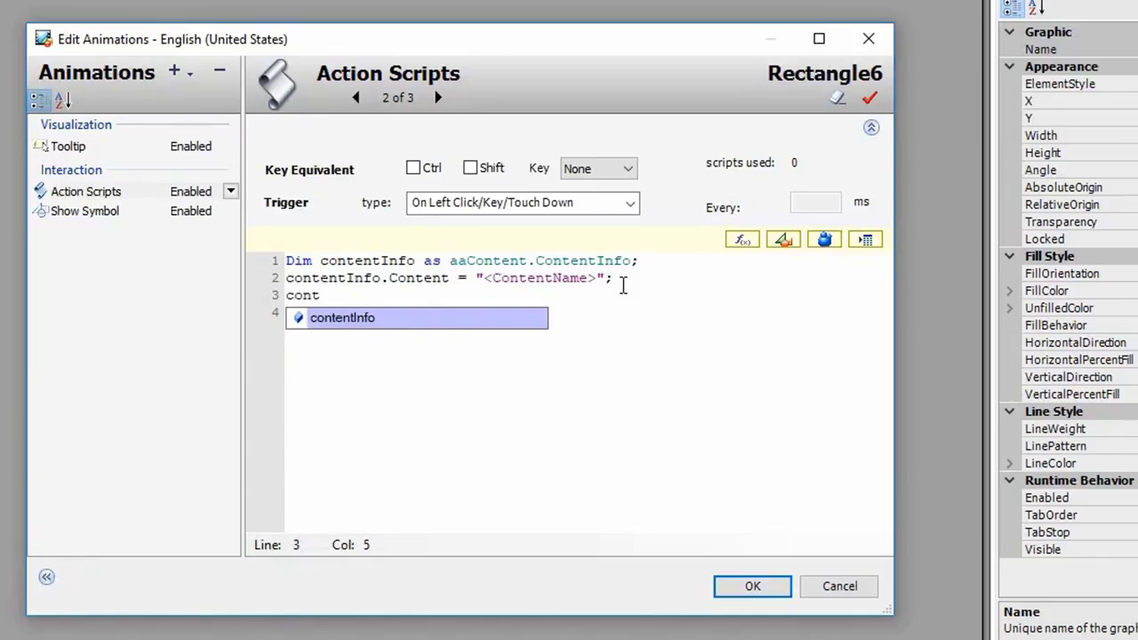
pyautogui.write('.')
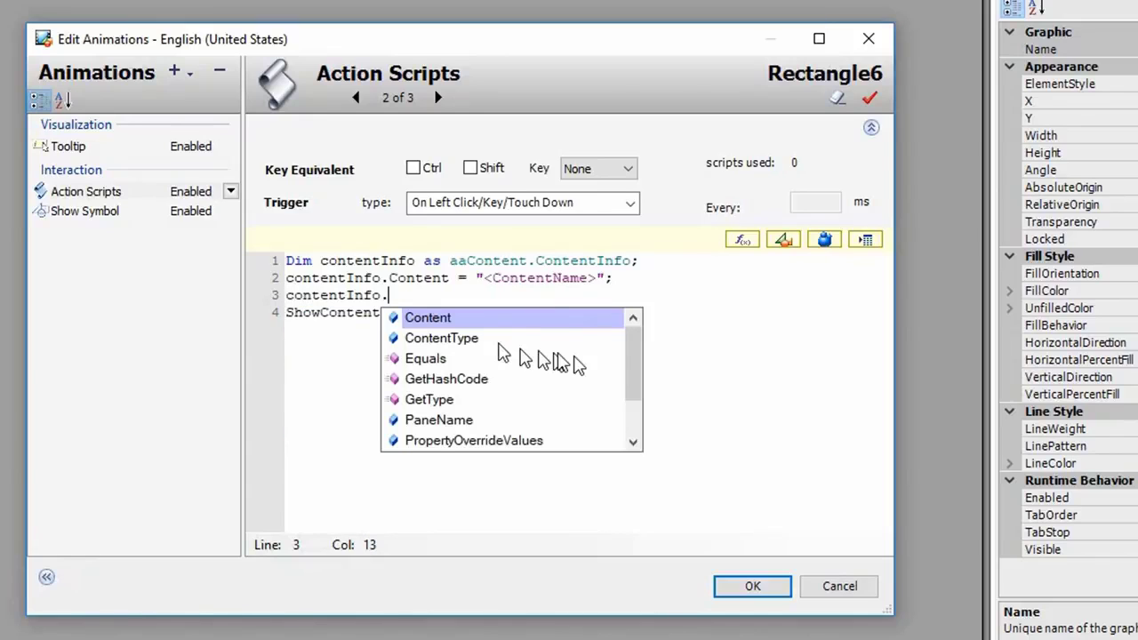
pyautogui.scroll(-1, 630, 369)
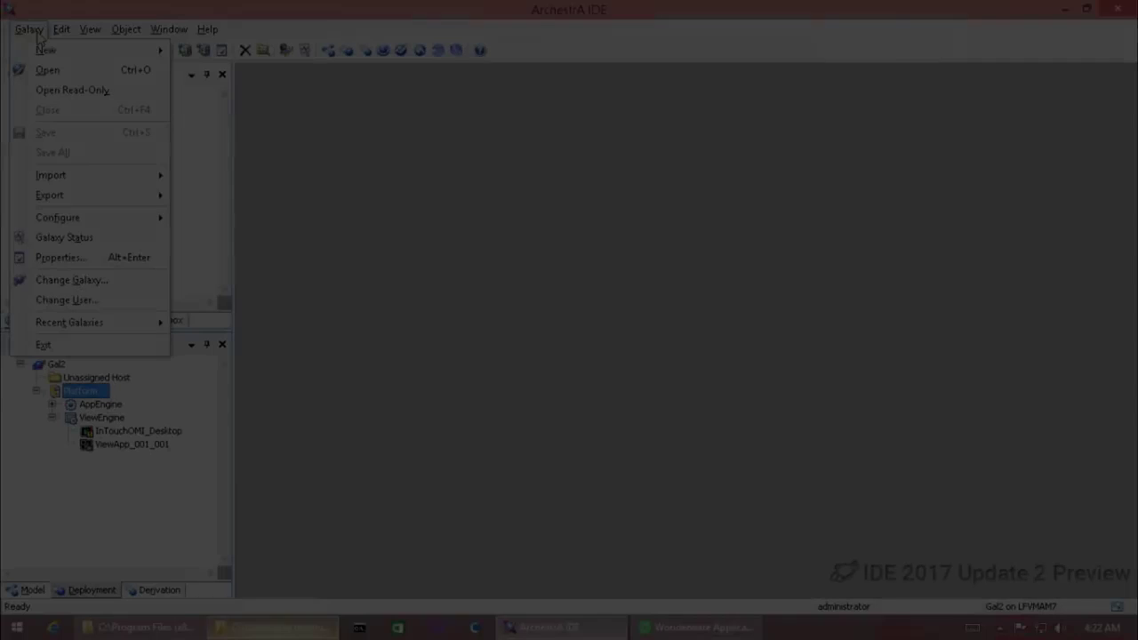
pyautogui.moveTo(51, 175)
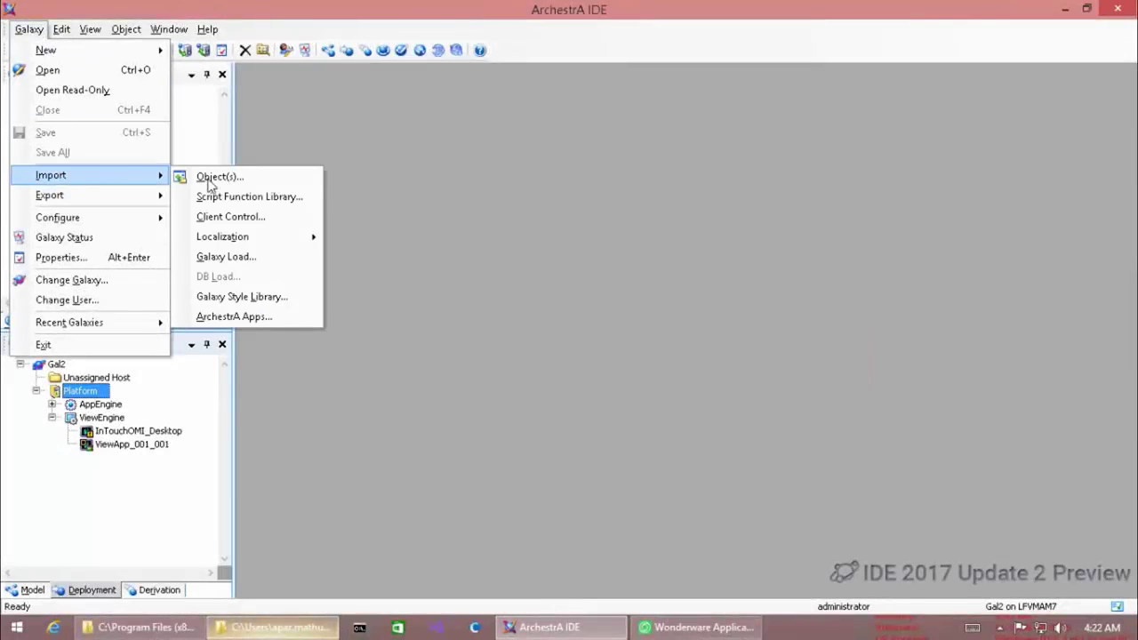
# Import Mul2Numbers.dll and make the Multiply button set TextBox2.Text with Mul2Numbers
pyautogui.click(223, 196)
pyautogui.doubleClick(407, 186)
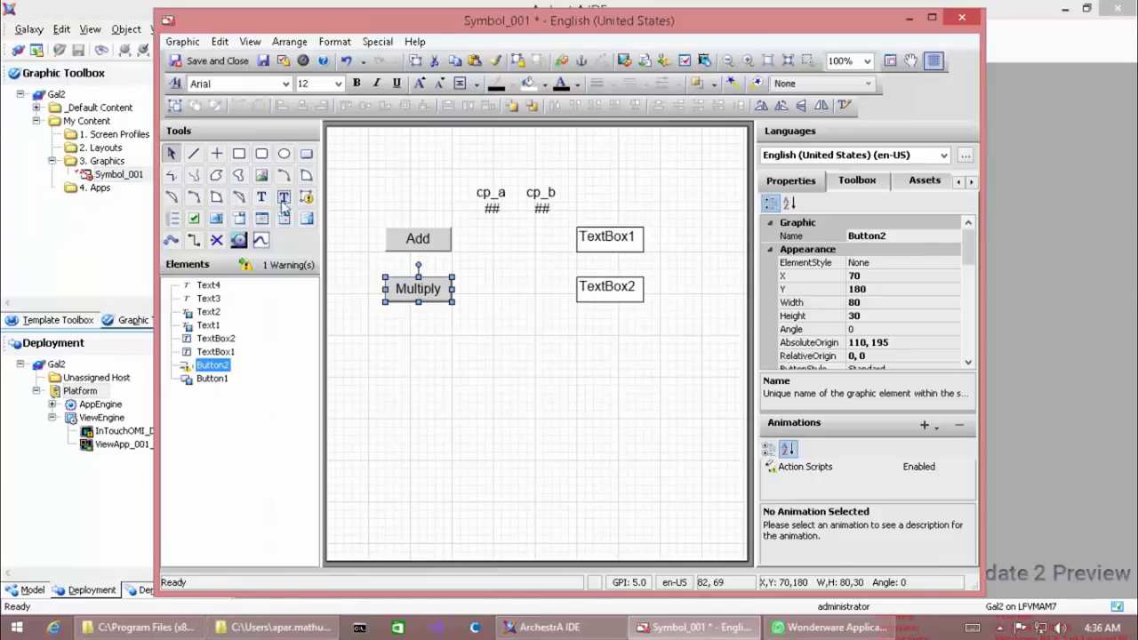
pyautogui.doubleClick(427, 299)
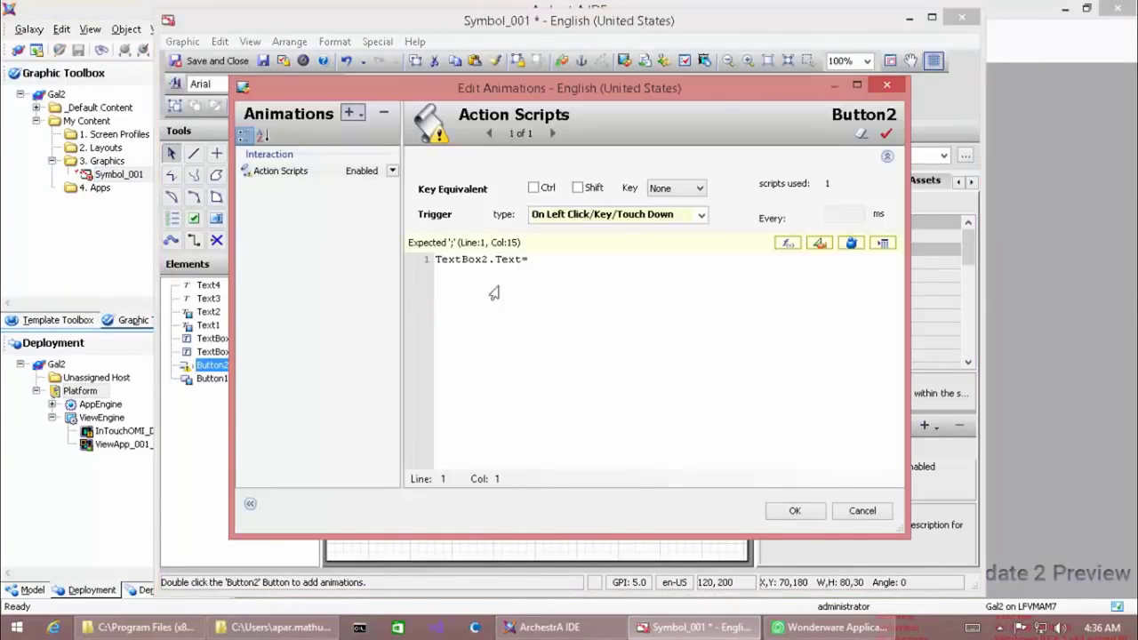
pyautogui.write('mu')
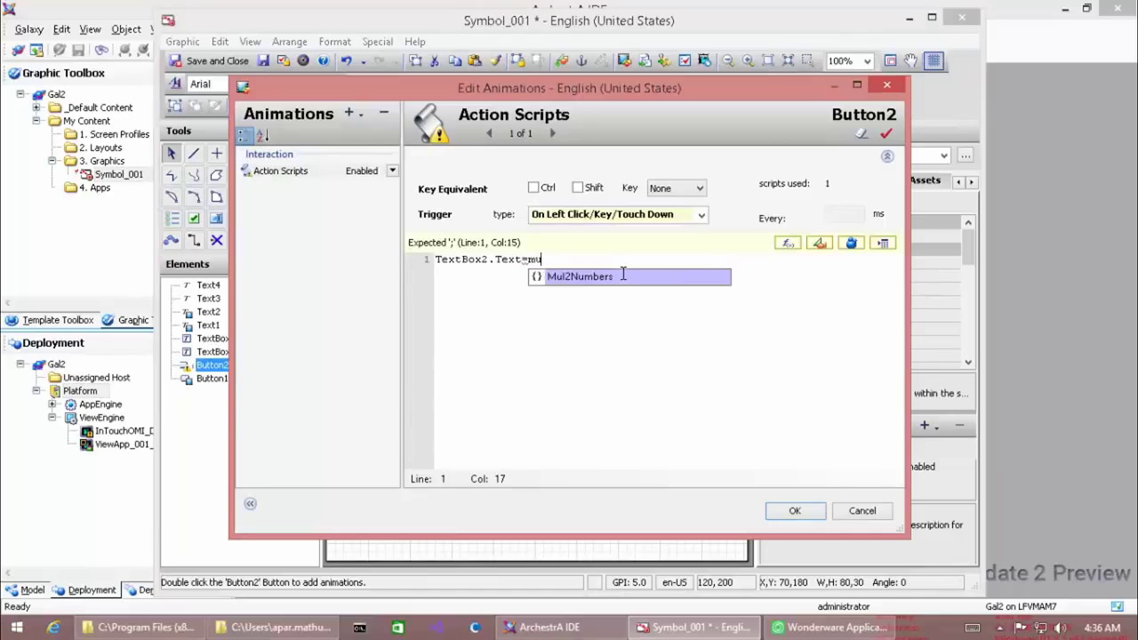
pyautogui.doubleClick(624, 276)
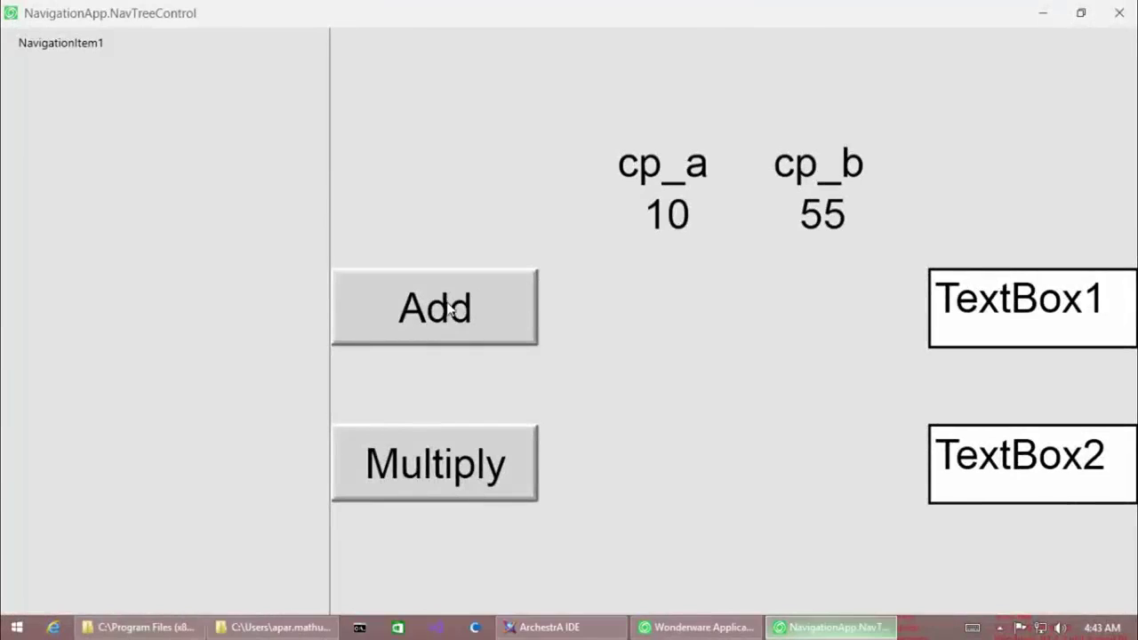
# Run Add so TextBox1 shows 65, then run Multiply on cp_a and cp_b
pyautogui.click(451, 308)
pyautogui.click(472, 471)
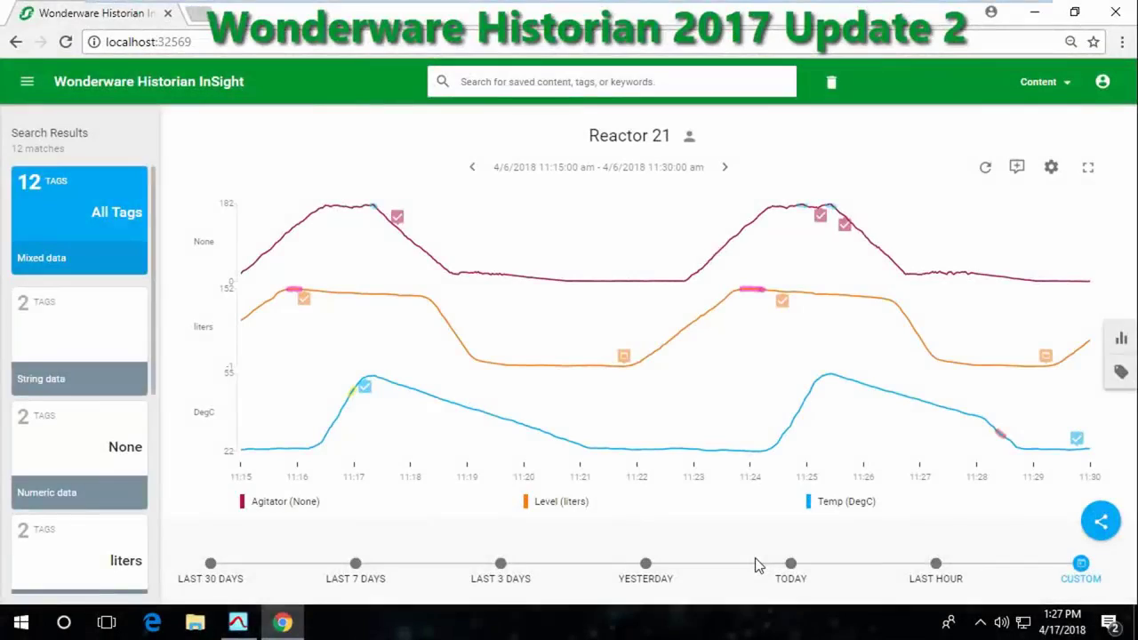
# Comment 'We seem to have problems with the agitator' at 11:24:41 on the Agitator trend
pyautogui.click(783, 303)
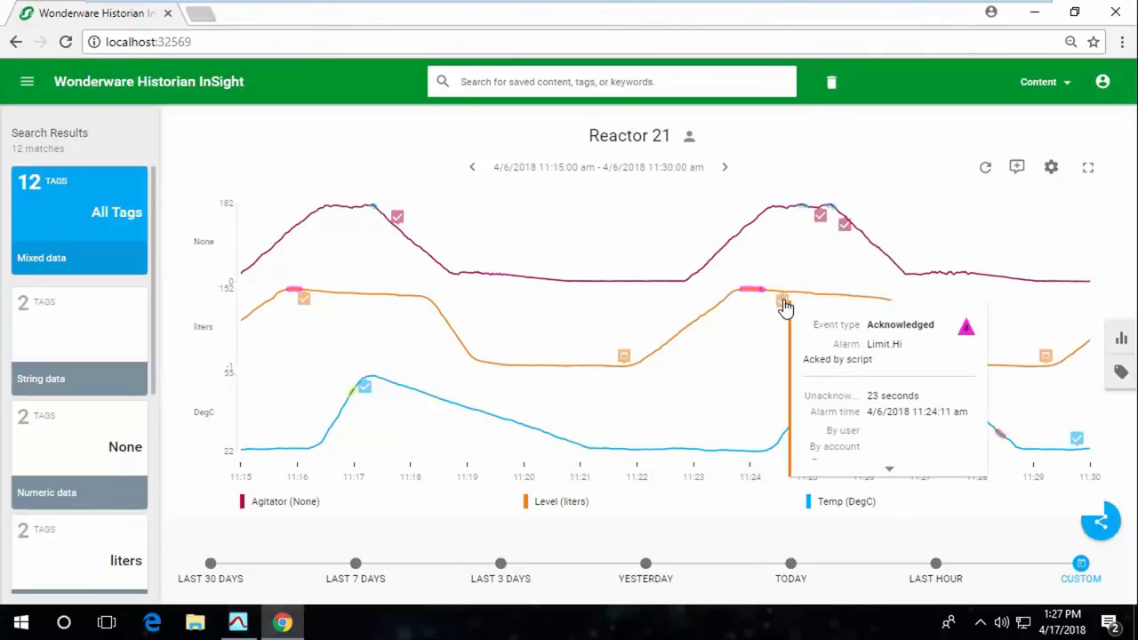
pyautogui.click(1017, 167)
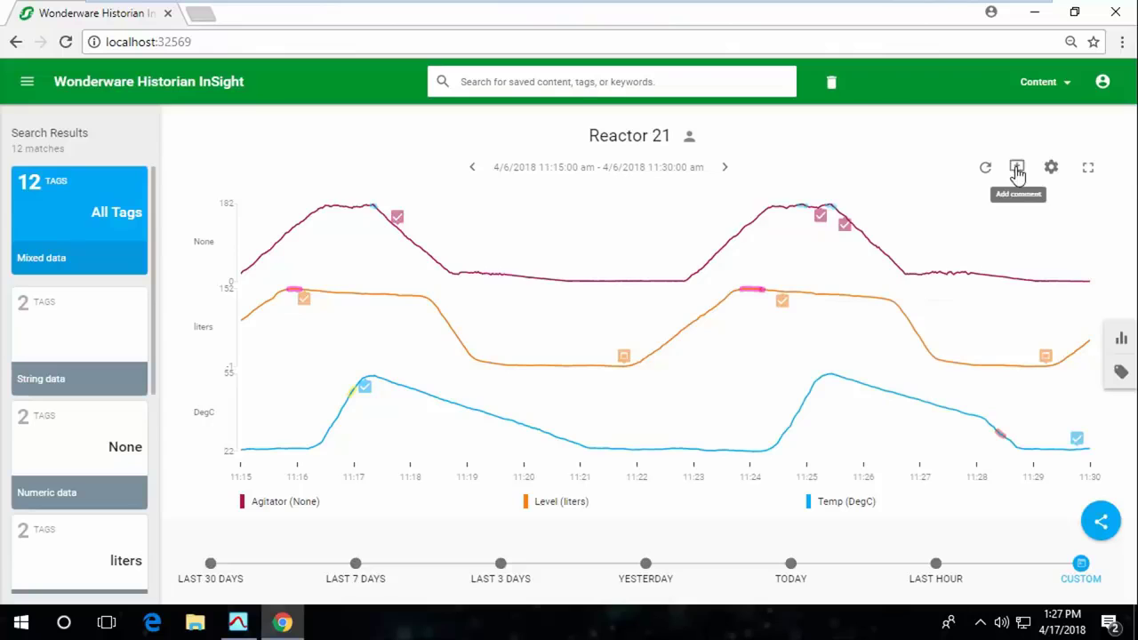
pyautogui.click(799, 217)
pyautogui.write('We seem to have prob')
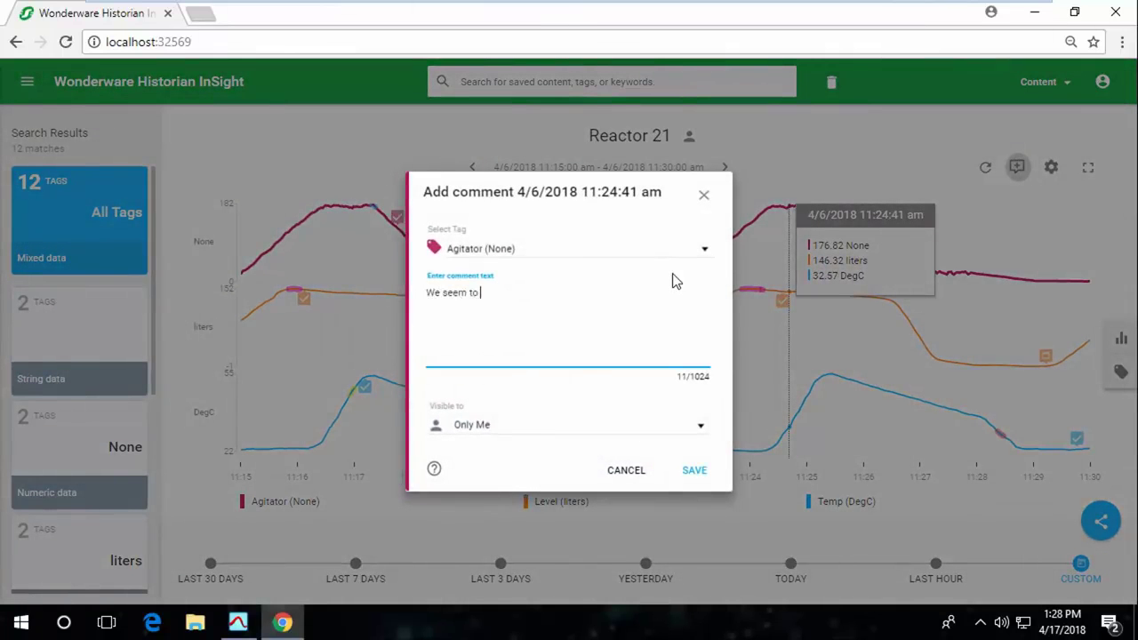
pyautogui.write('lems with the agit')
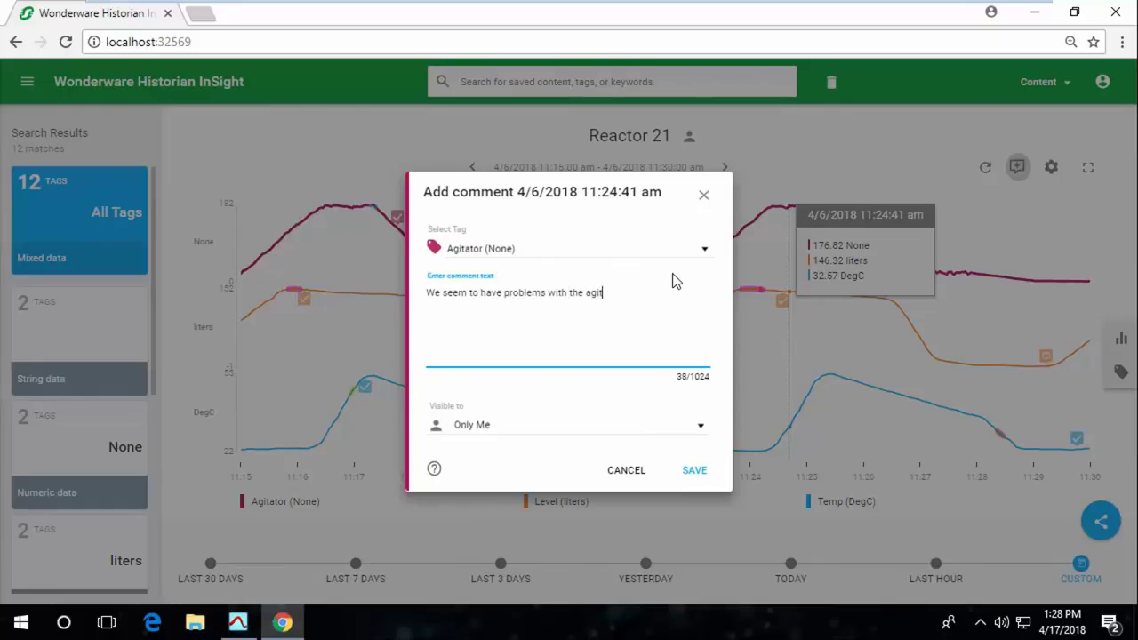
pyautogui.write('ator')
# Make the comment visible to My Team, save it, and switch to the desktop Trend client
pyautogui.click(698, 431)
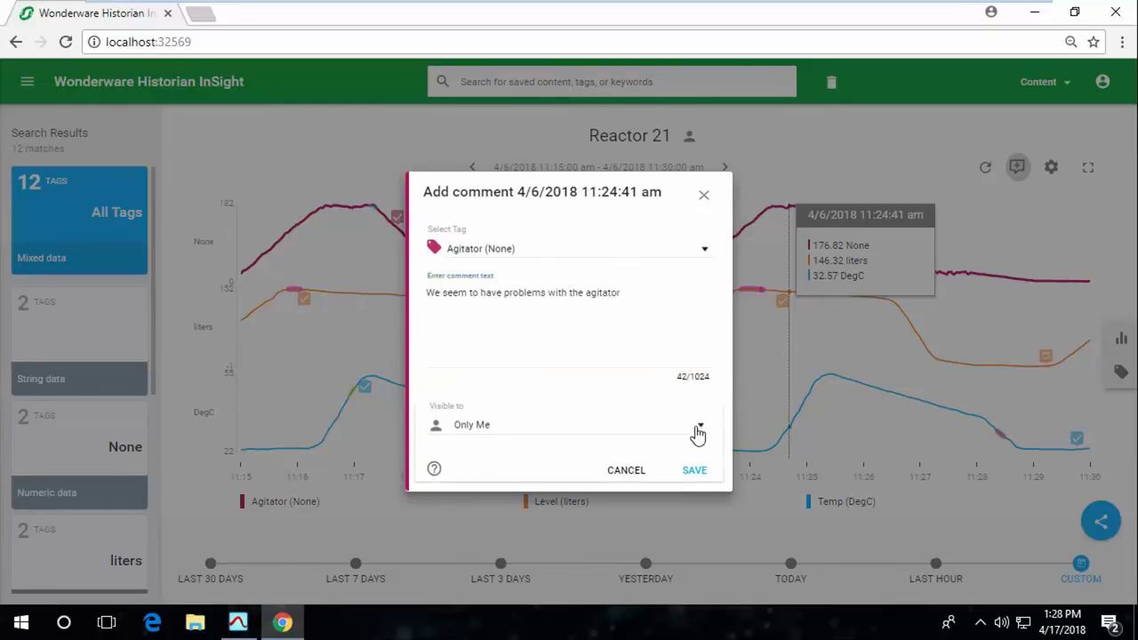
pyautogui.click(635, 462)
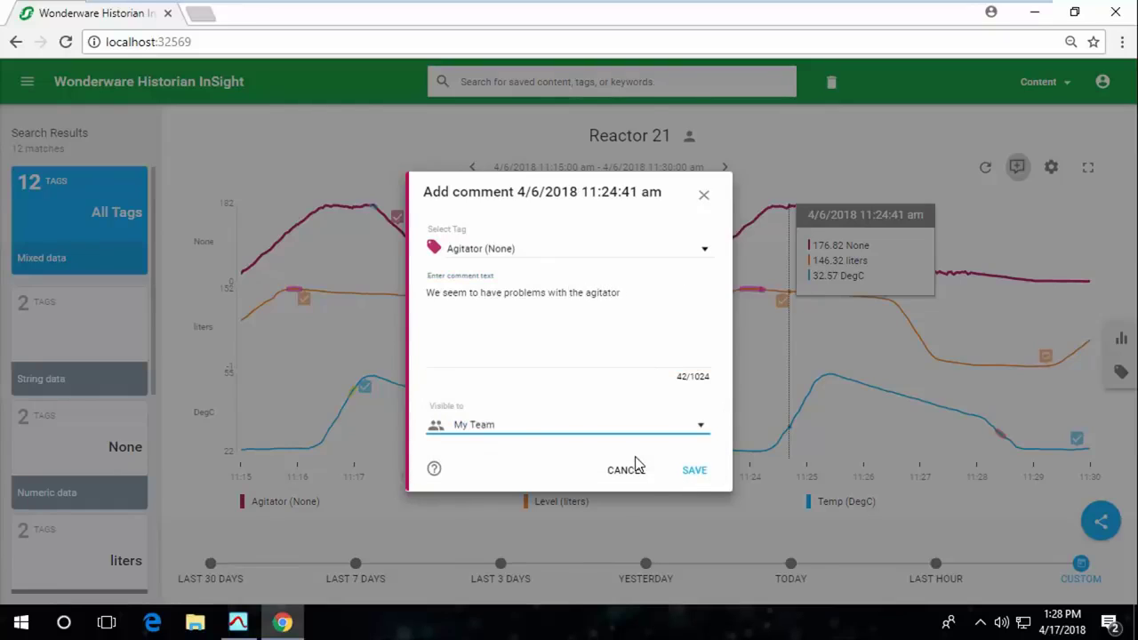
pyautogui.click(692, 471)
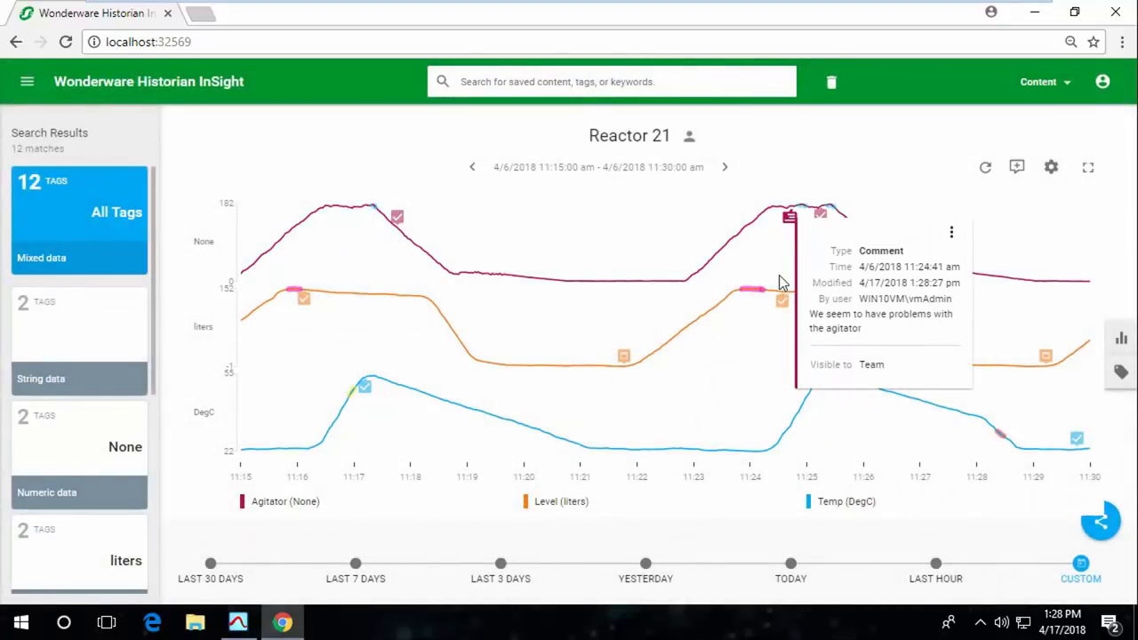
pyautogui.click(237, 622)
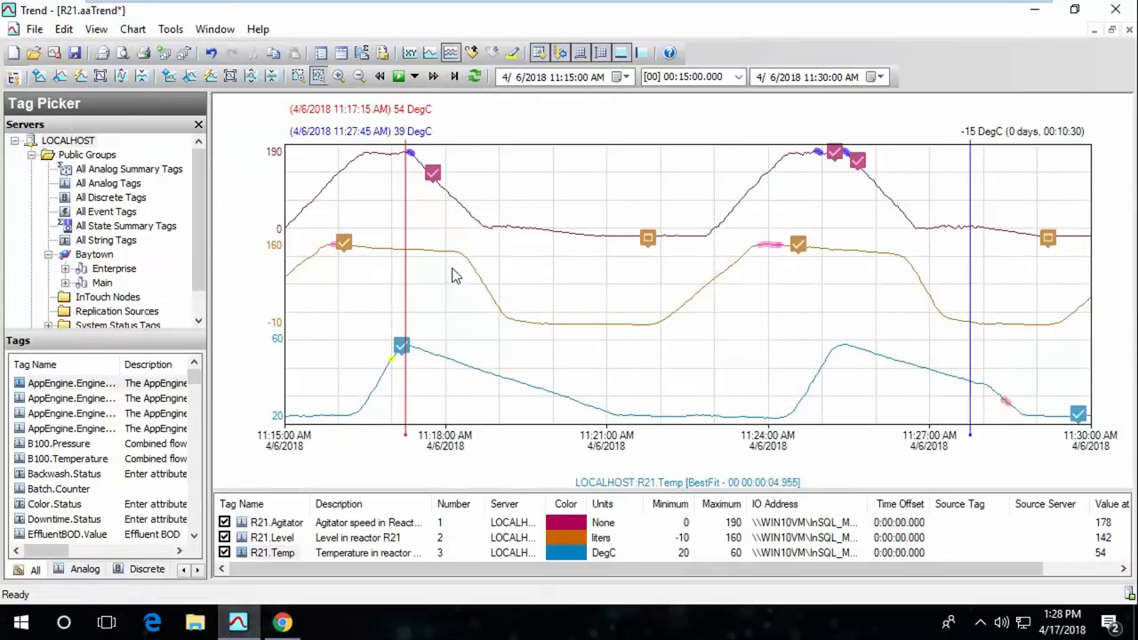
# Refresh the R21 trend so the agitator comment marker shows on the chart
pyautogui.click(475, 76)
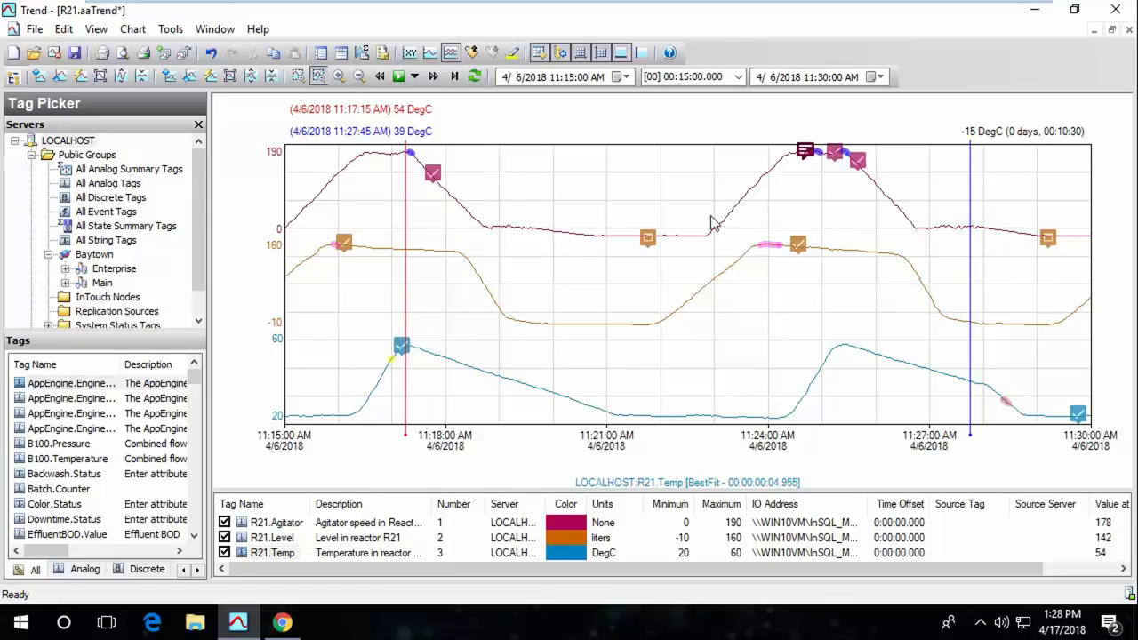